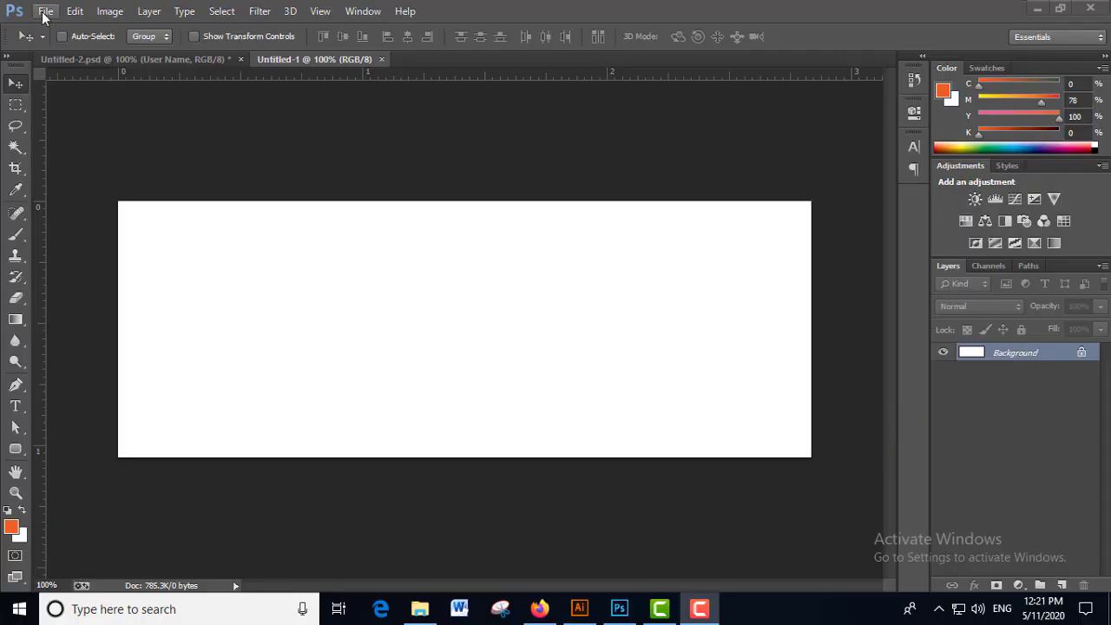
Create a new blank document 851 × 315 px at 300 pixels/inch.
click(46, 12)
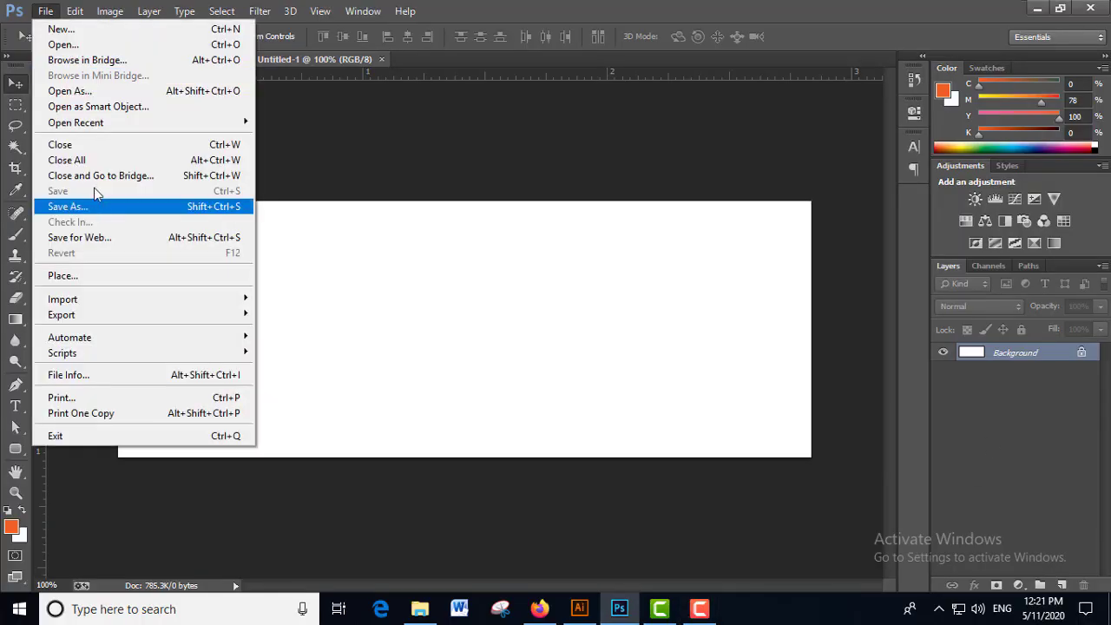
click(59, 31)
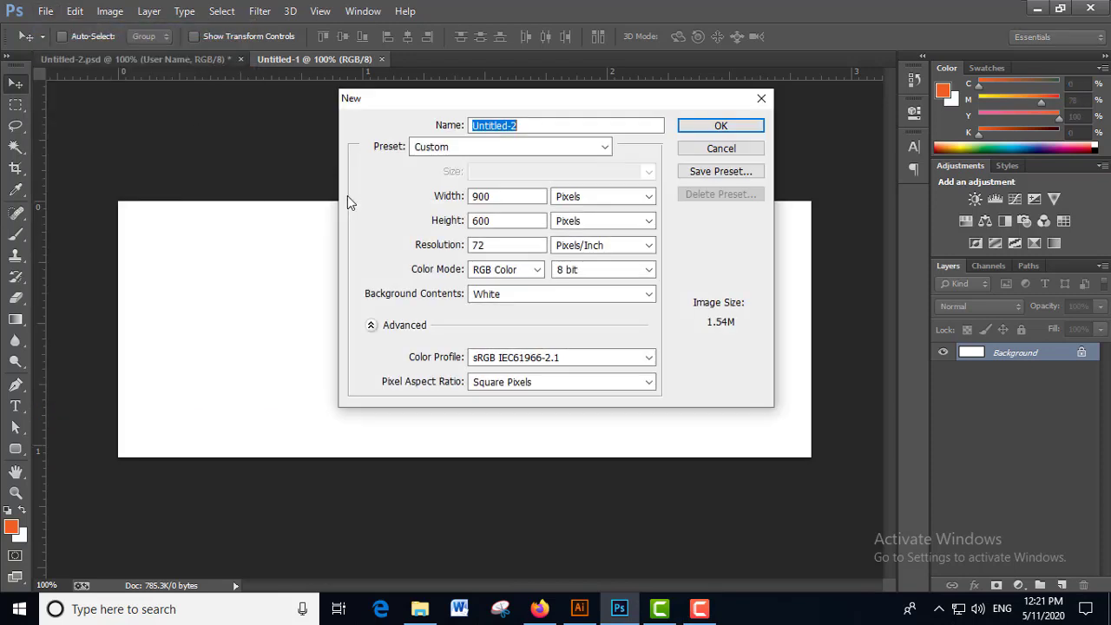
click(432, 195)
text(8)
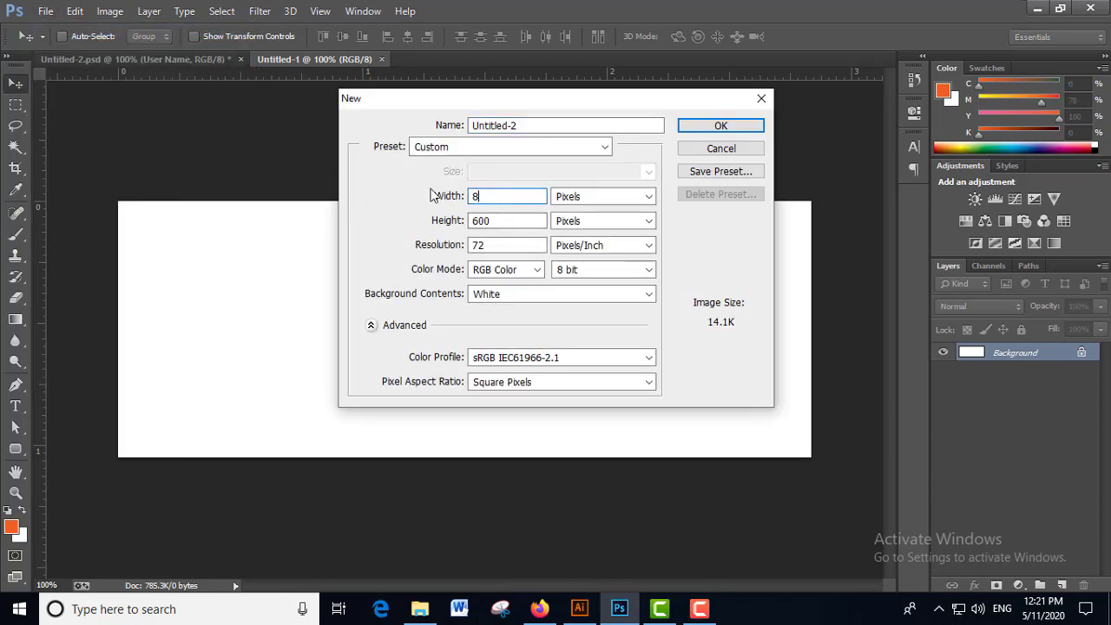
text(51)
key(Tab)
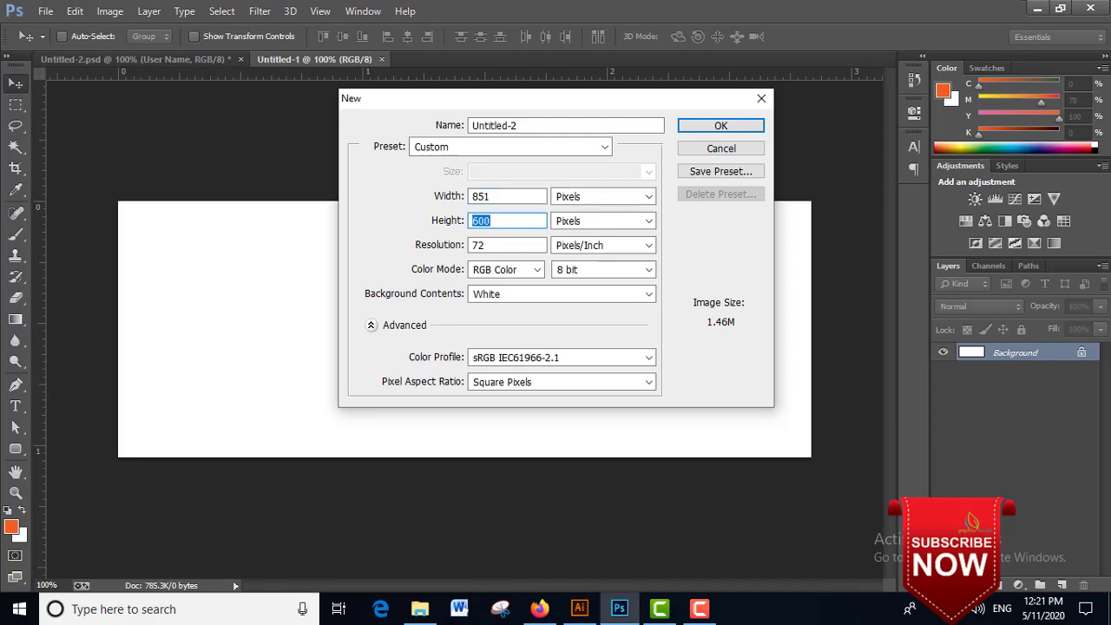
text(315)
key(Tab)
key(Tab)
text(3)
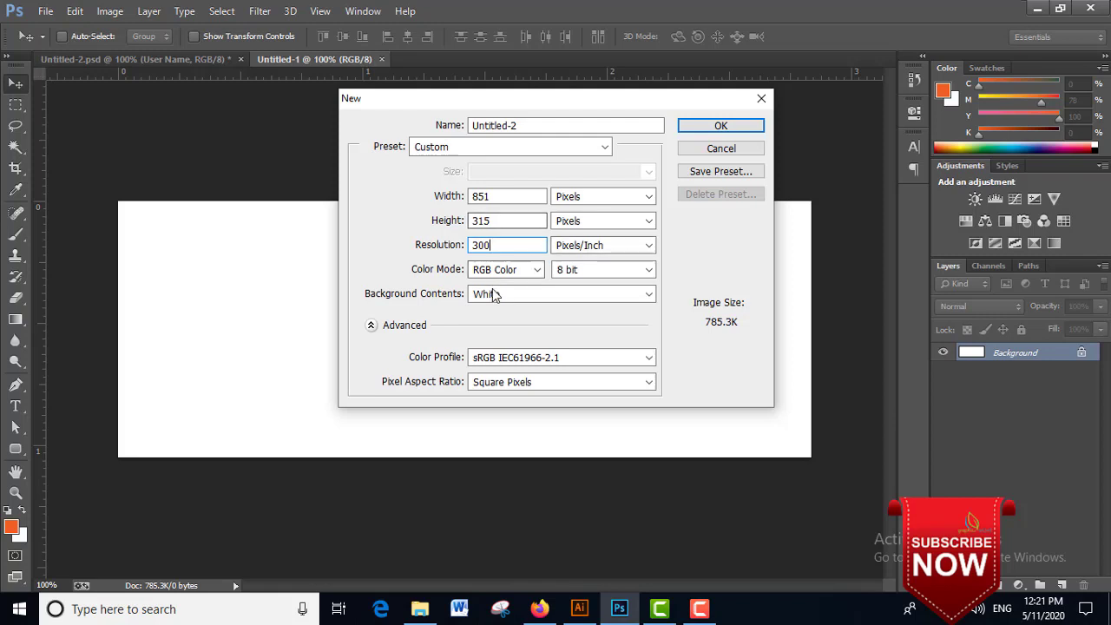
click(699, 128)
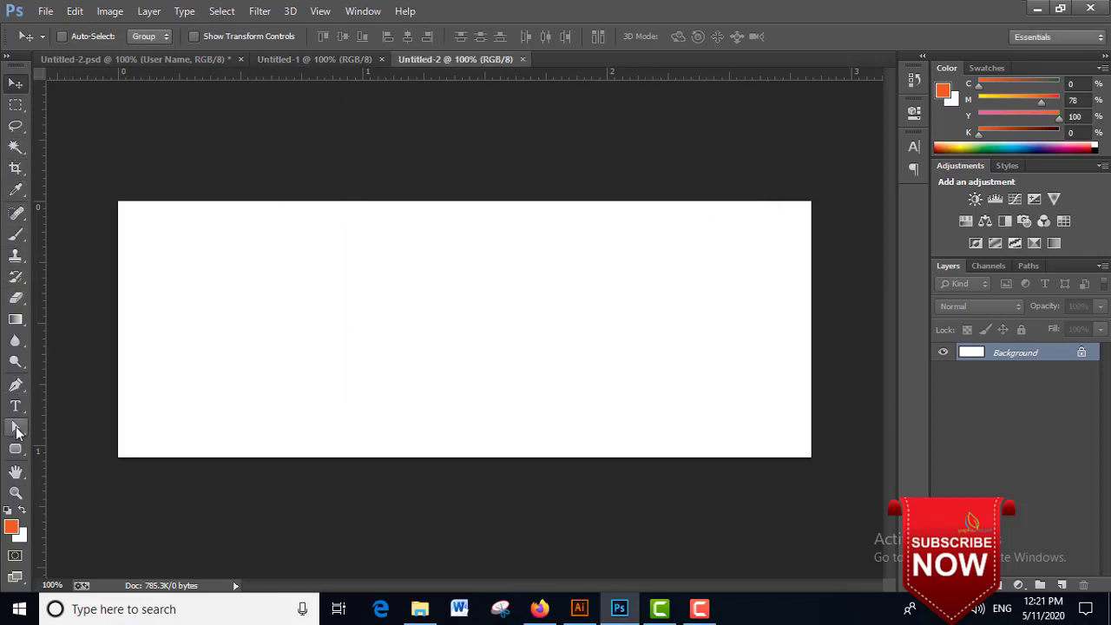
Draw a 91 × 91 px orange rounded square on the canvas's left side.
mouse_move(16, 448)
mouse_down()
mouse_move(97, 483)
mouse_move(82, 462)
mouse_up()
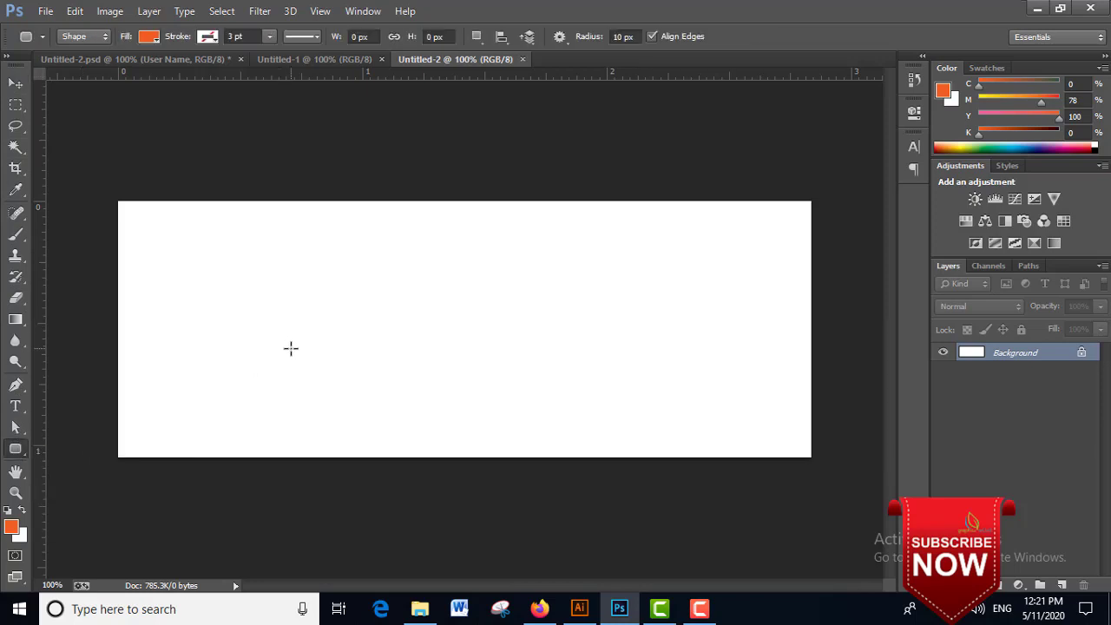
drag(268, 290, 356, 364)
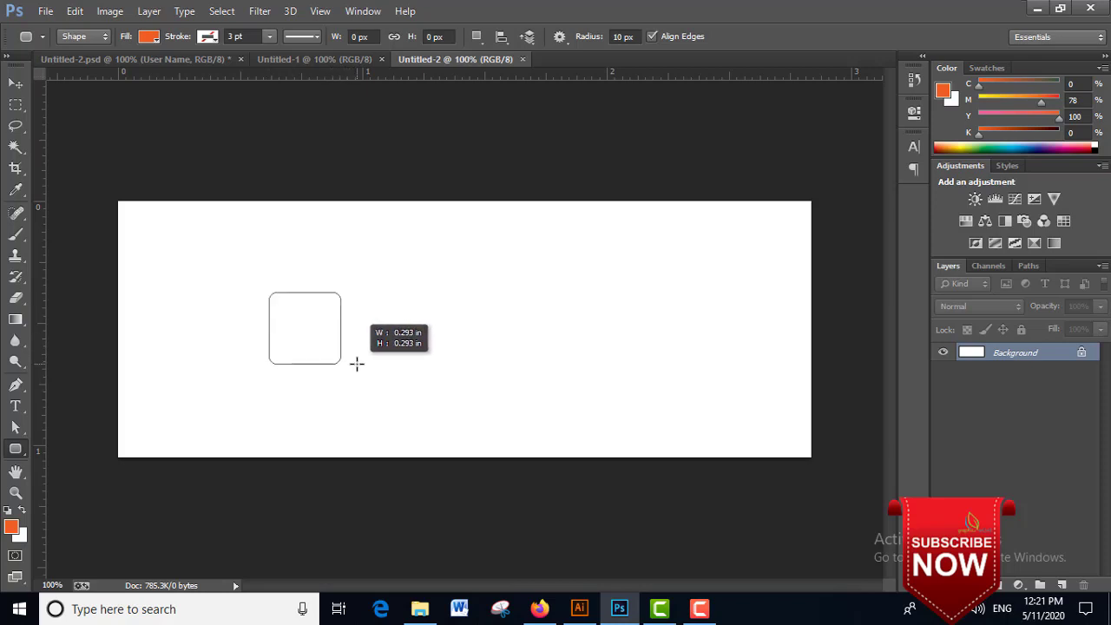
drag(356, 364, 360, 366)
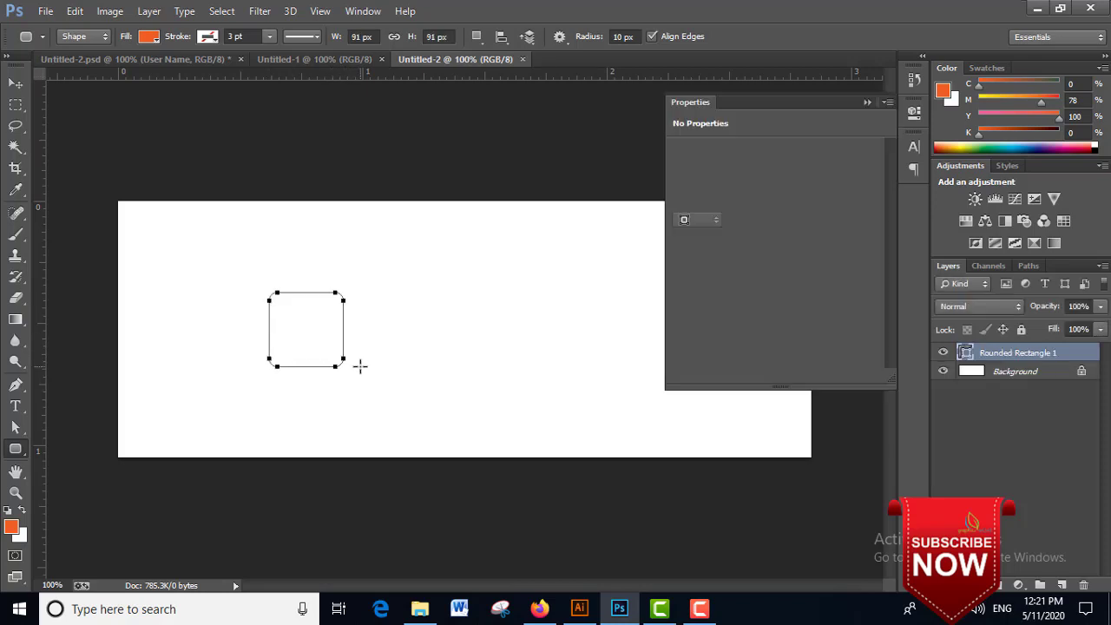
click(15, 82)
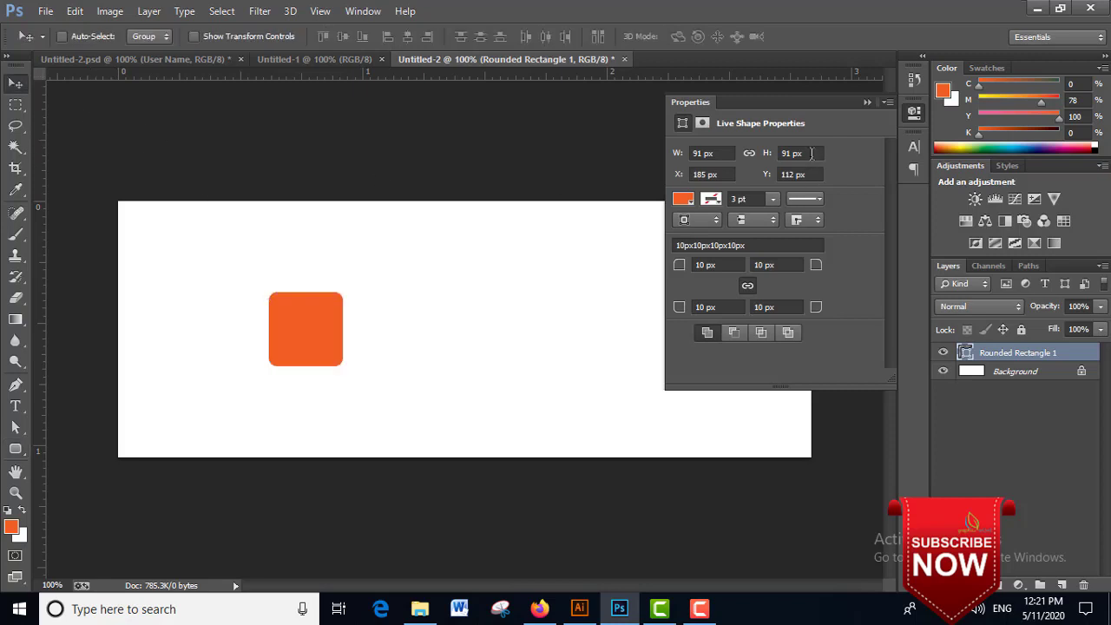
click(867, 102)
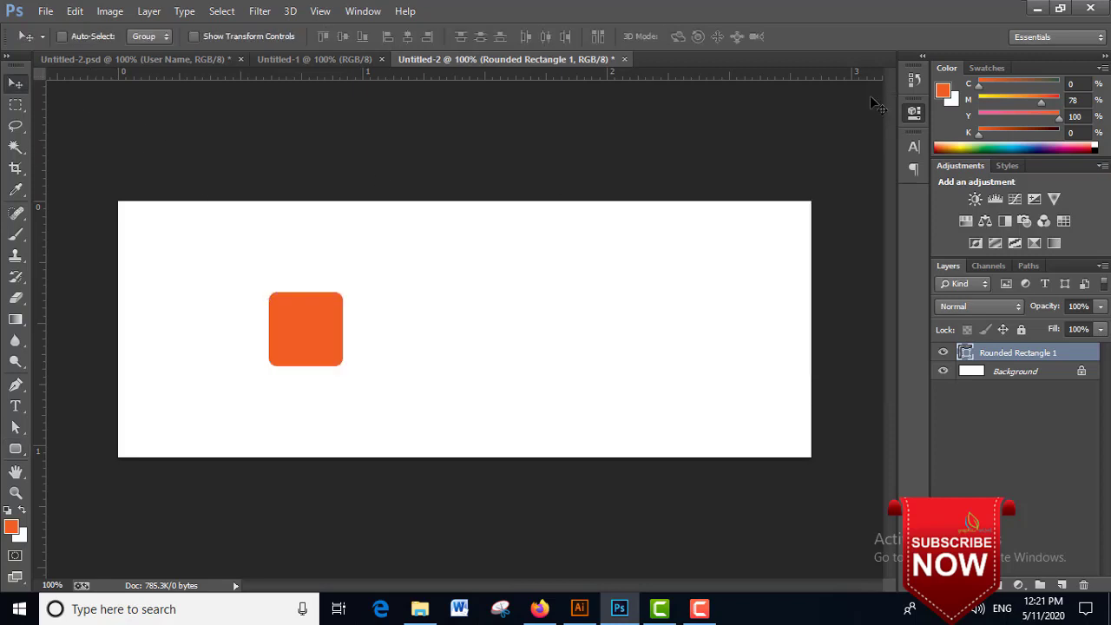
Rotate the orange rounded square 45° into a diamond with Free Transform.
click(115, 16)
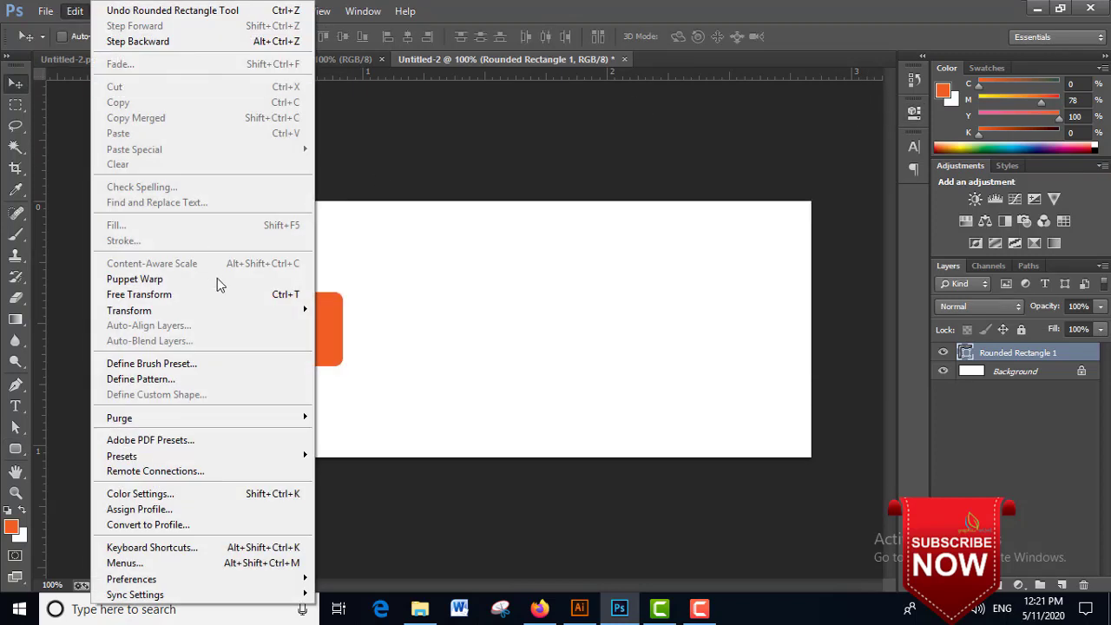
click(170, 298)
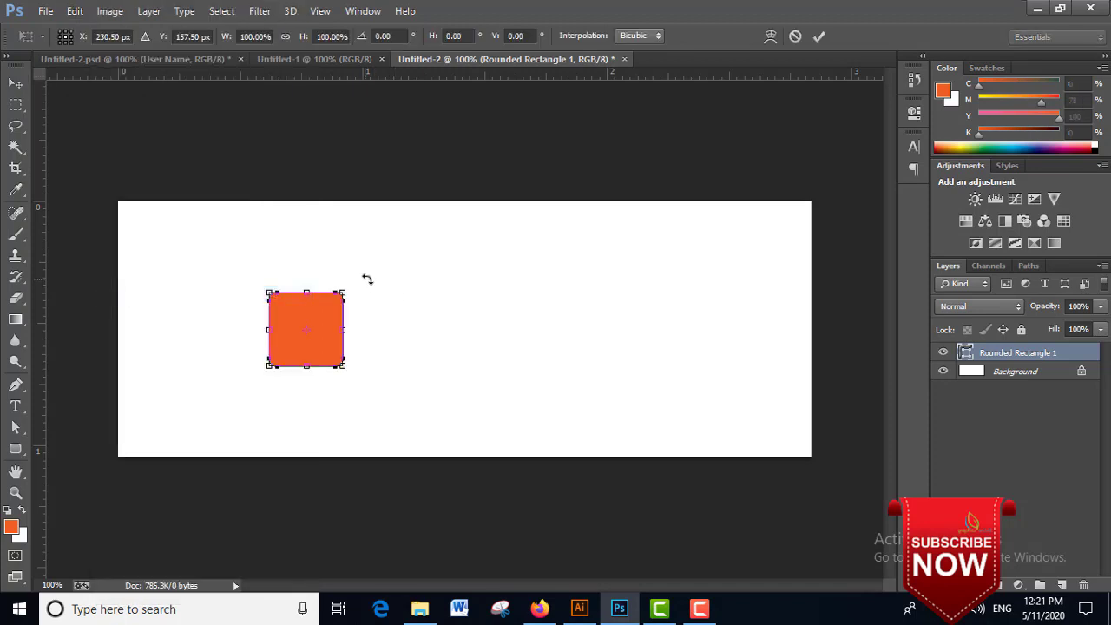
drag(367, 278, 423, 327)
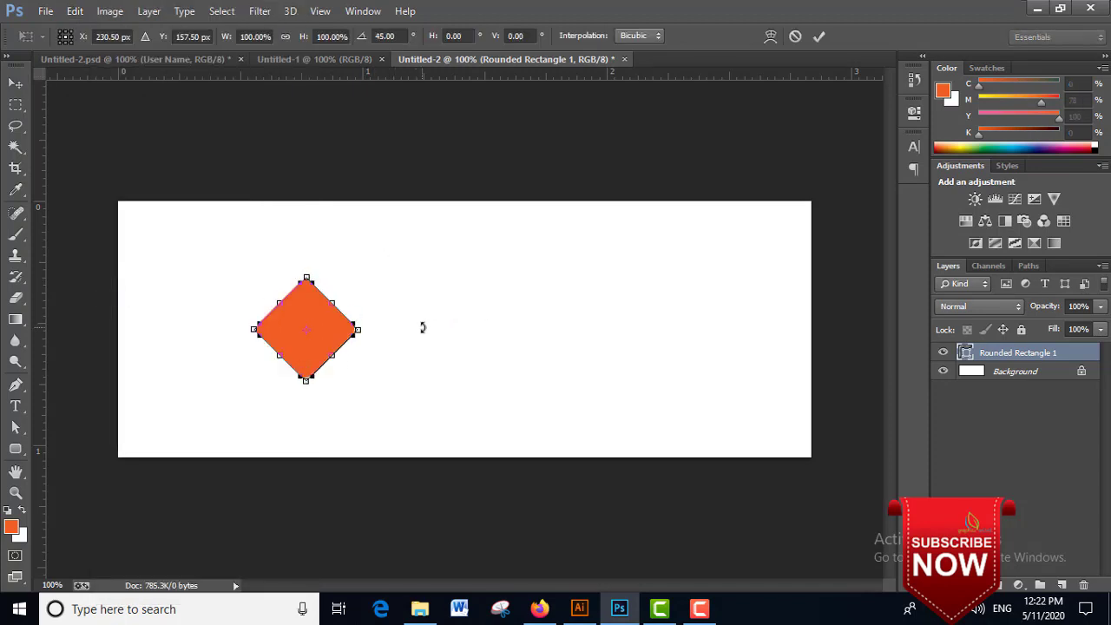
key(Return)
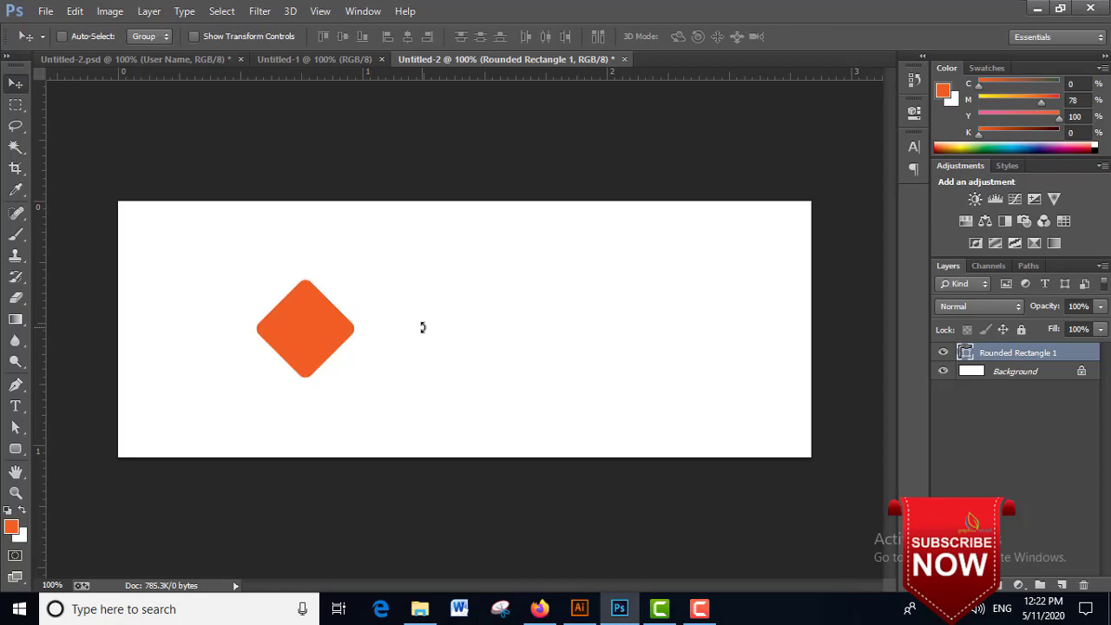
Shift the diamond slightly right and enlarge it to about 116%.
drag(327, 331, 363, 347)
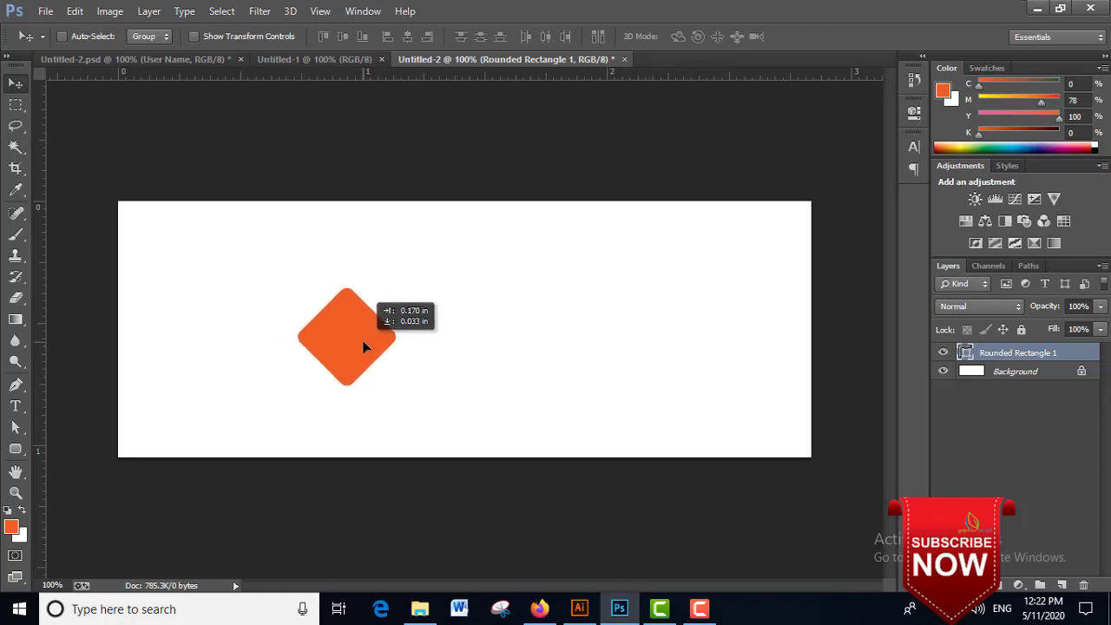
key(ctrl+t)
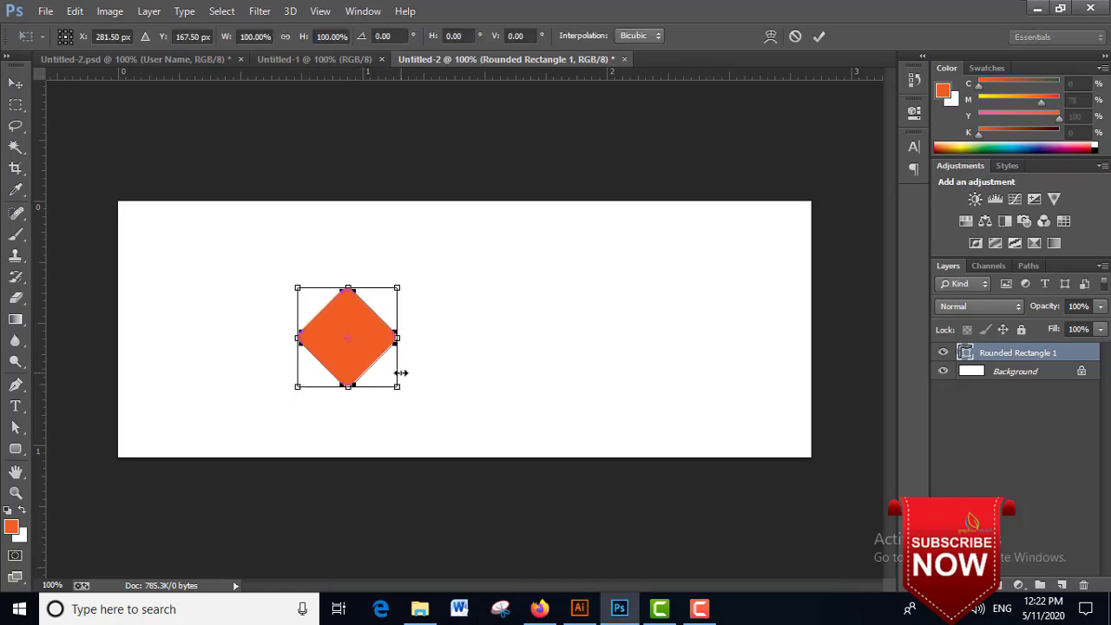
drag(397, 388, 406, 396)
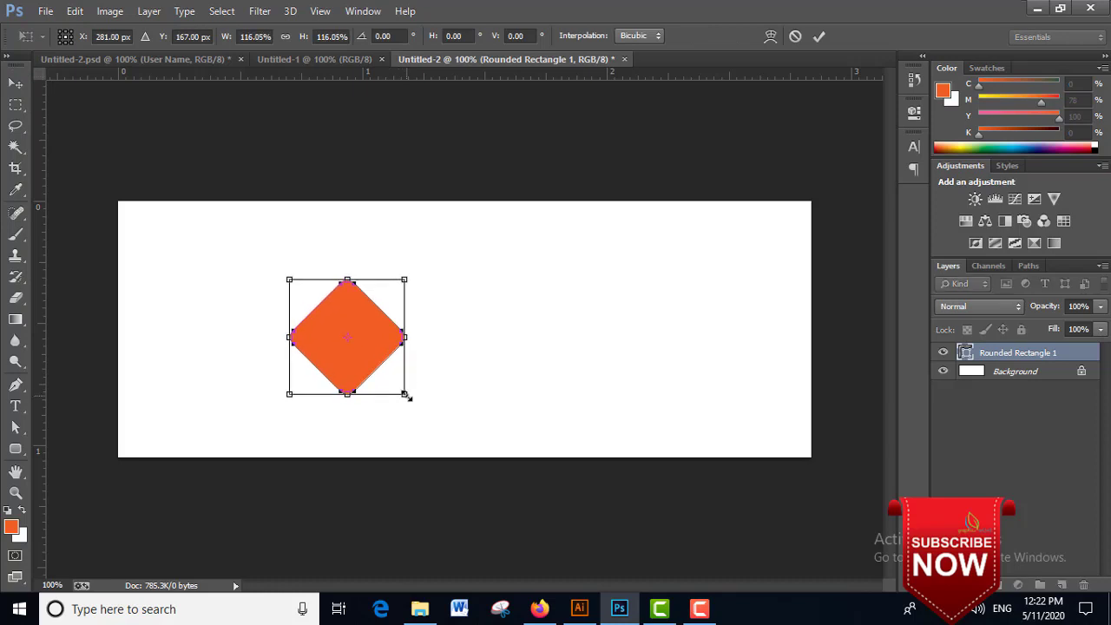
key(Return)
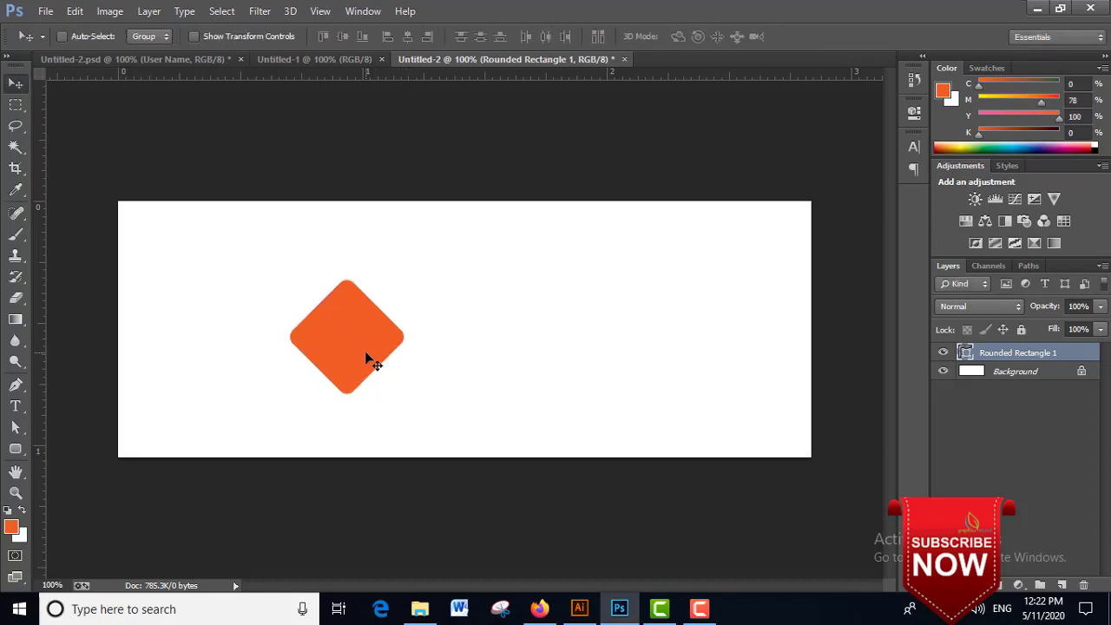
Rasterize the Rounded Rectangle 1 layer and duplicate it as Rounded Rectangle 1 copy.
right_click(984, 358)
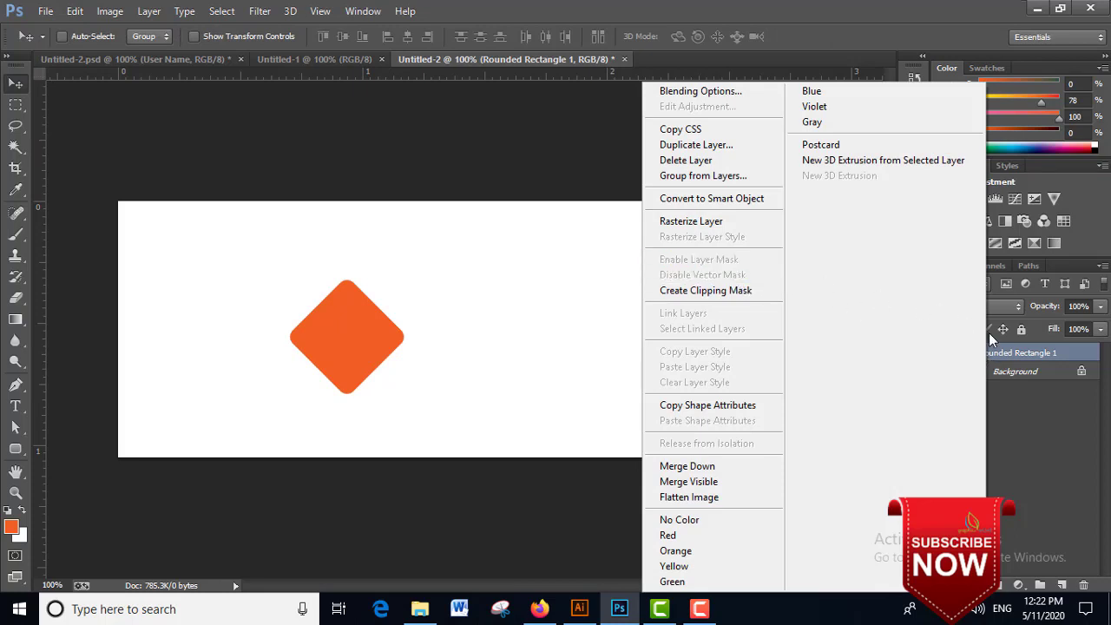
click(710, 223)
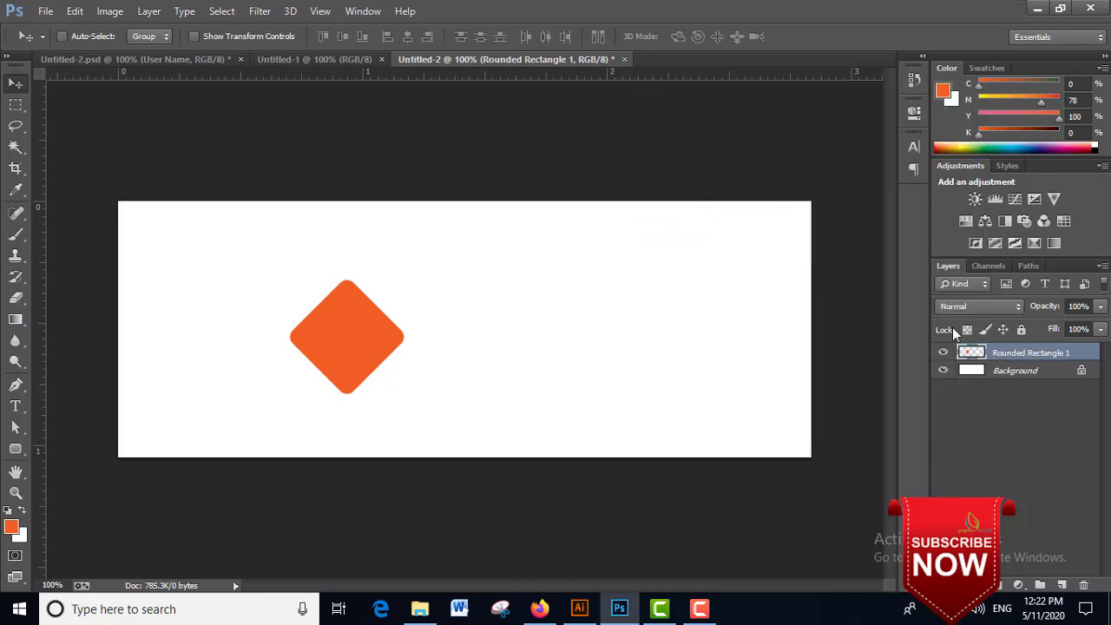
right_click(1016, 359)
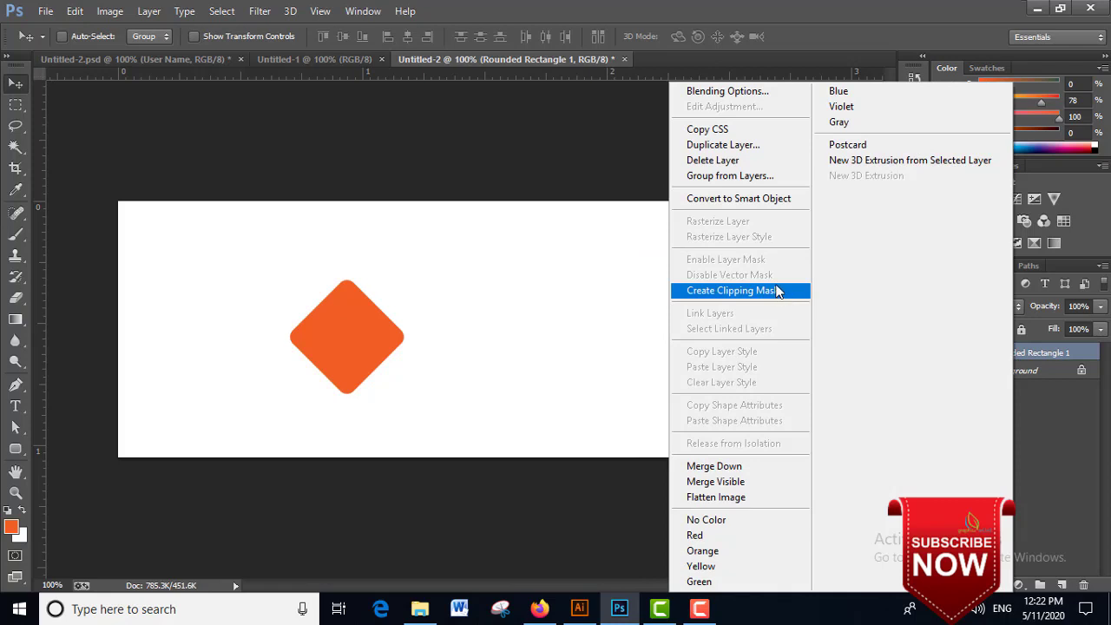
click(724, 147)
click(698, 183)
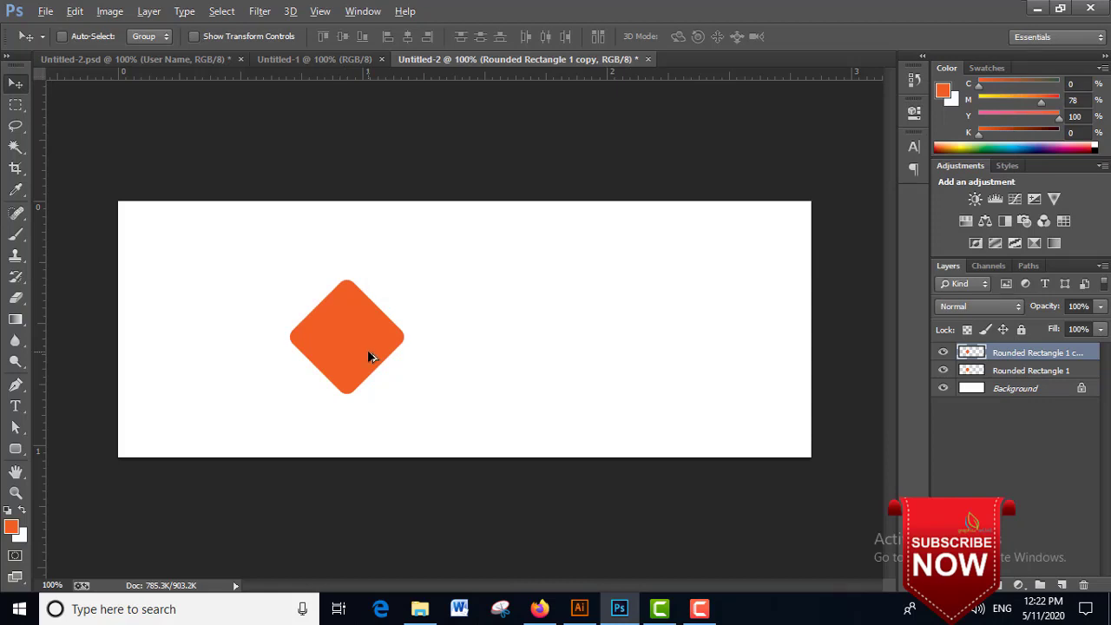
Move the copied diamond up-left so it sits diagonally beside the original.
key(alt)
drag(369, 349, 293, 279)
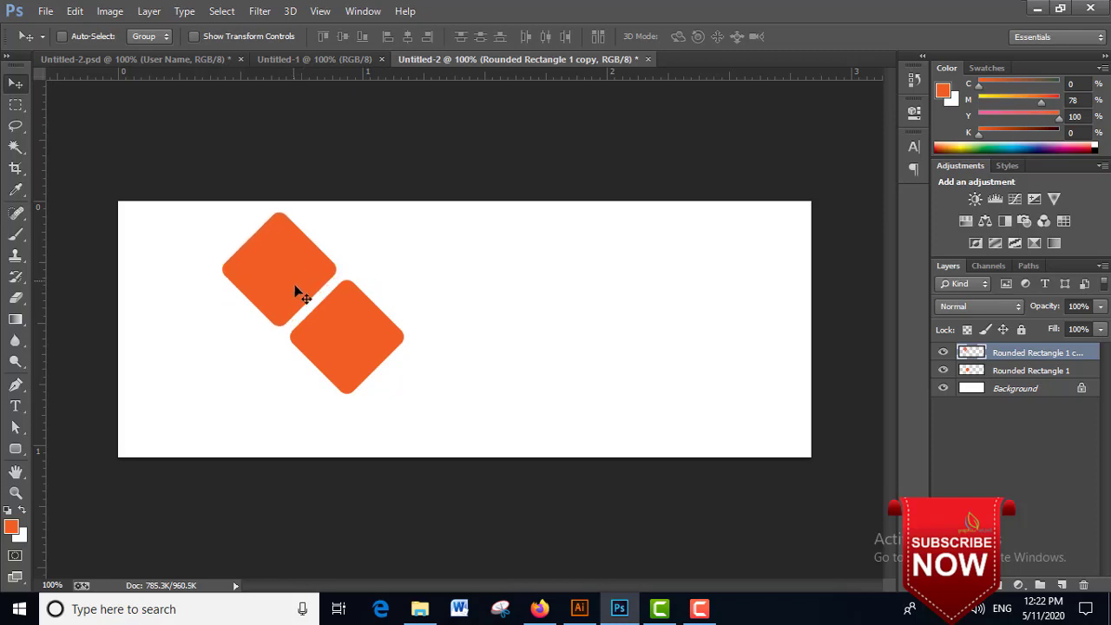
Duplicate the diamond layer again and place the copy at the bottom left.
right_click(1016, 373)
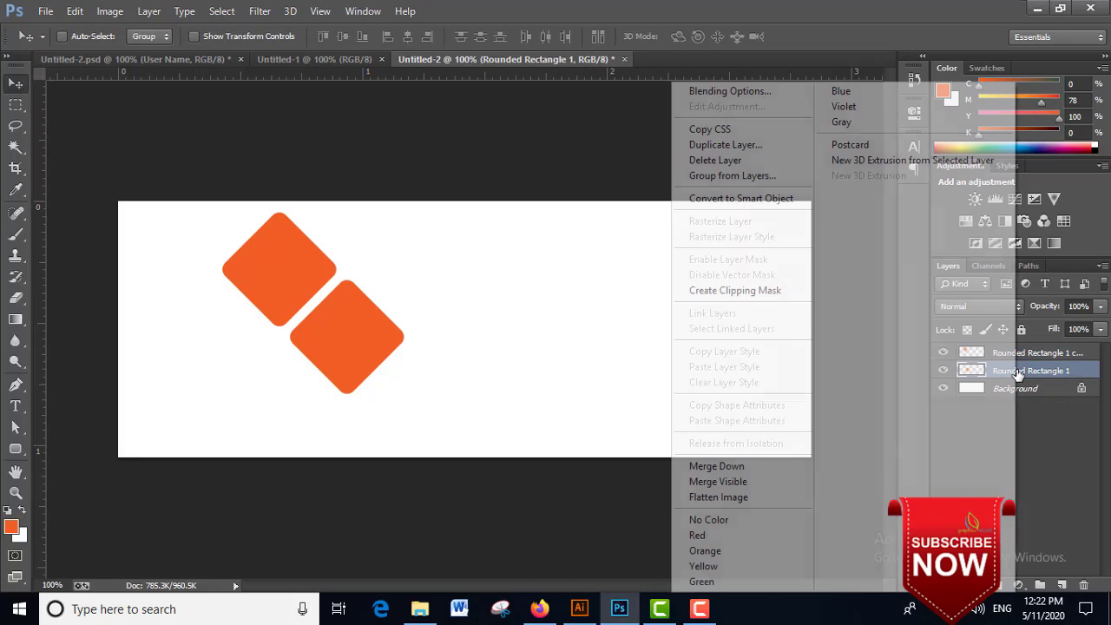
click(725, 144)
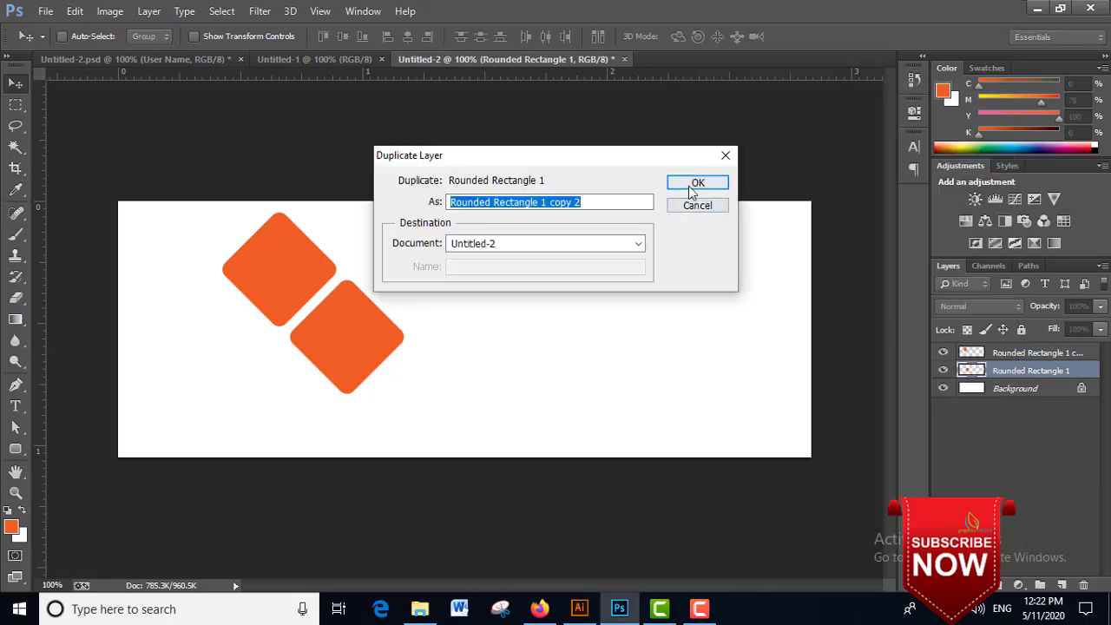
click(692, 184)
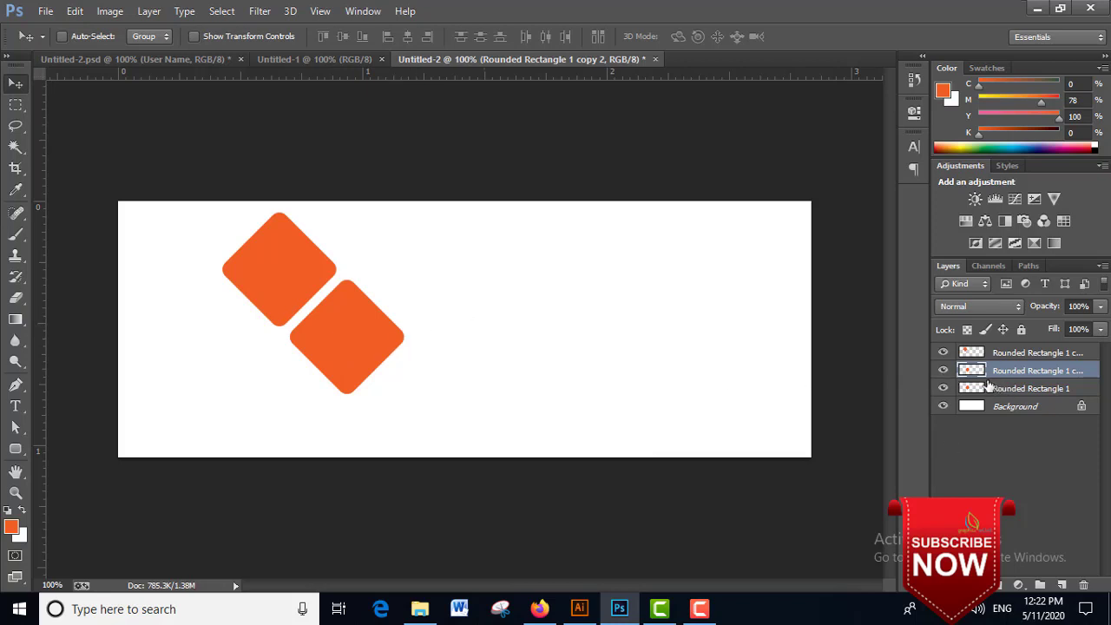
drag(352, 327, 293, 445)
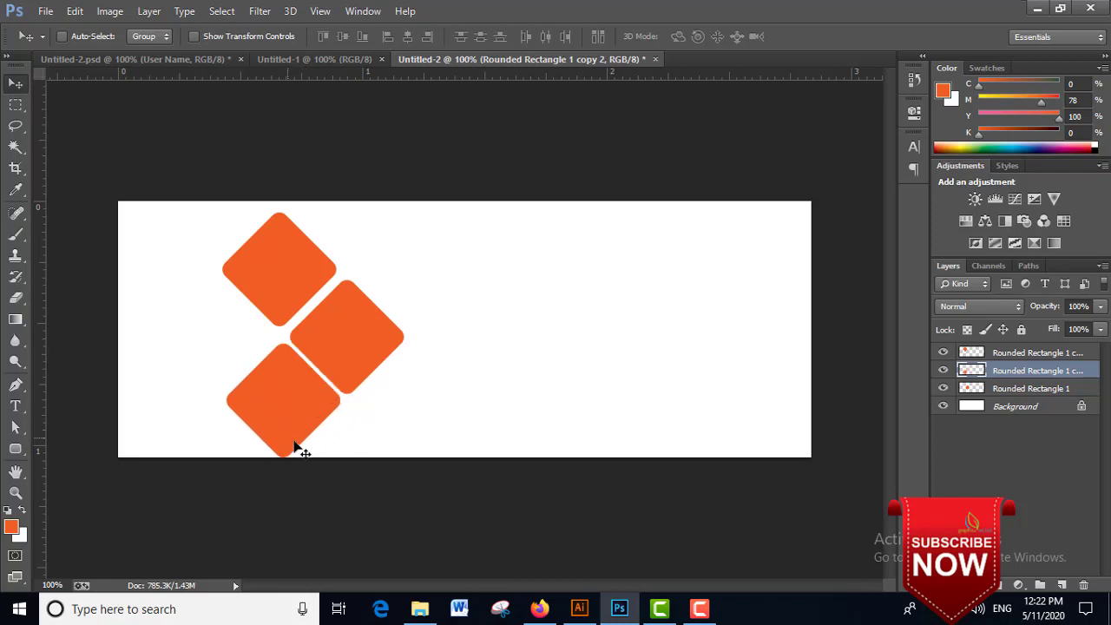
key(ctrl+z)
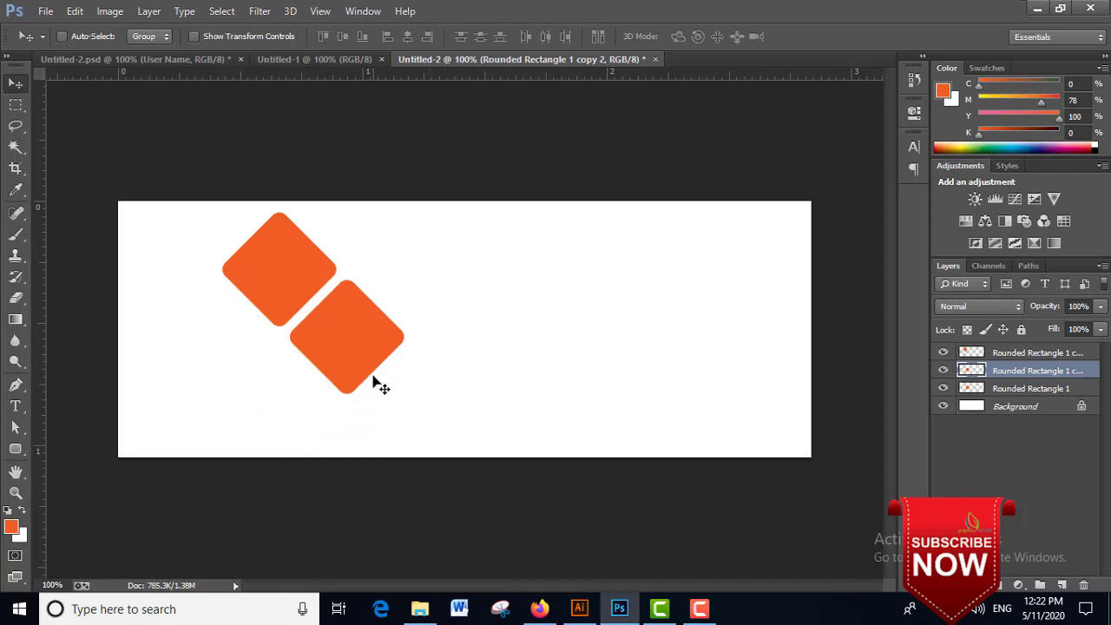
drag(377, 382, 312, 451)
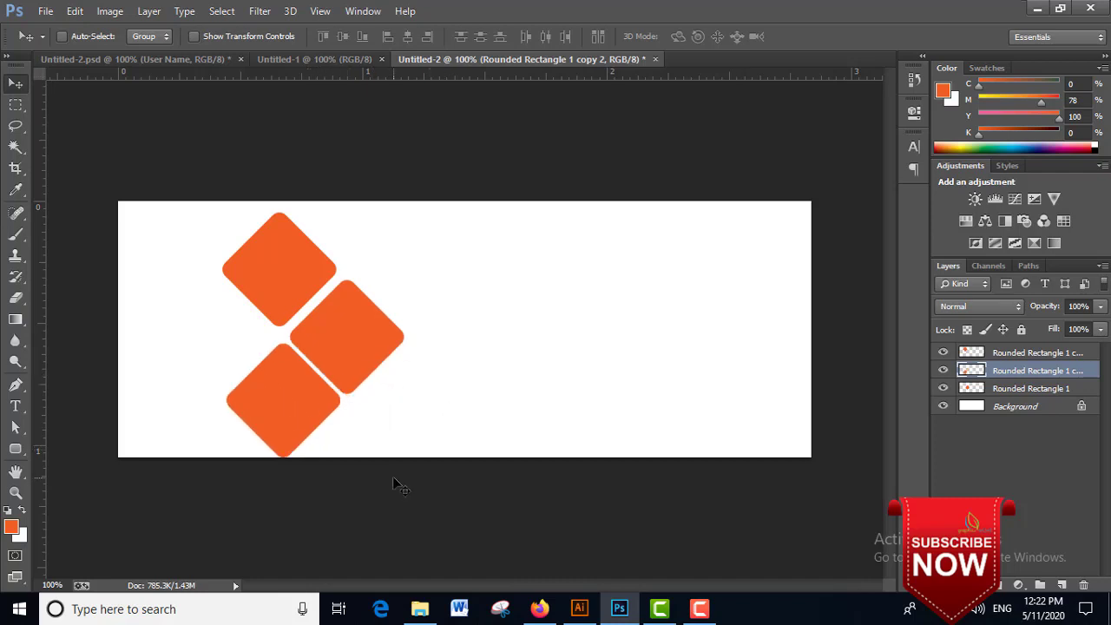
Nudge the bottom diamond with arrow keys so the three diamonds are evenly spaced.
key(shift+Left)
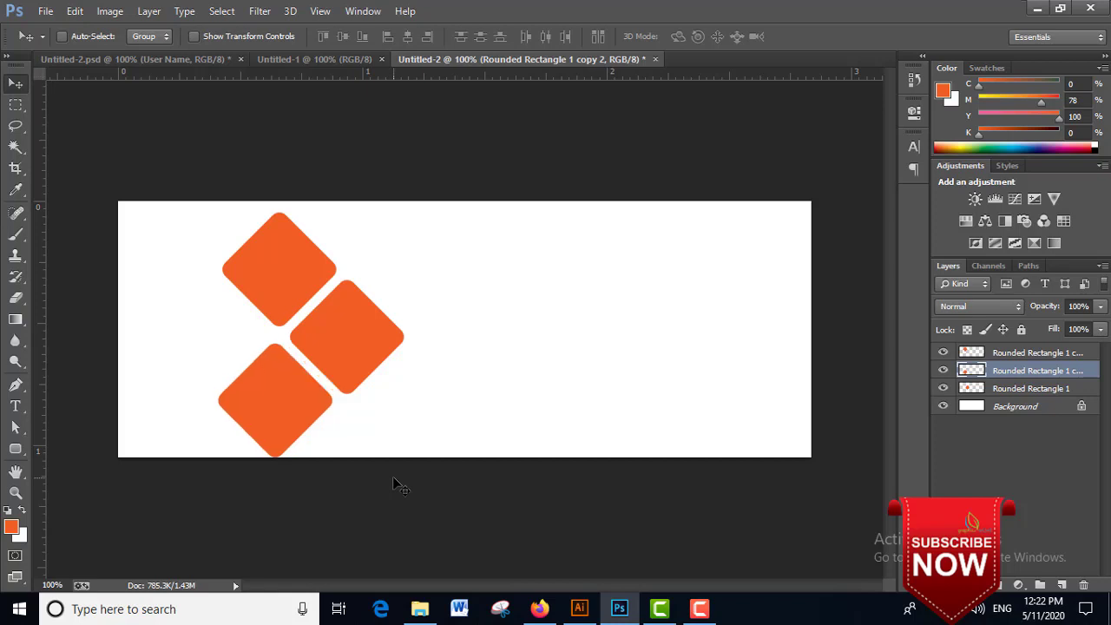
key(shift+Right)
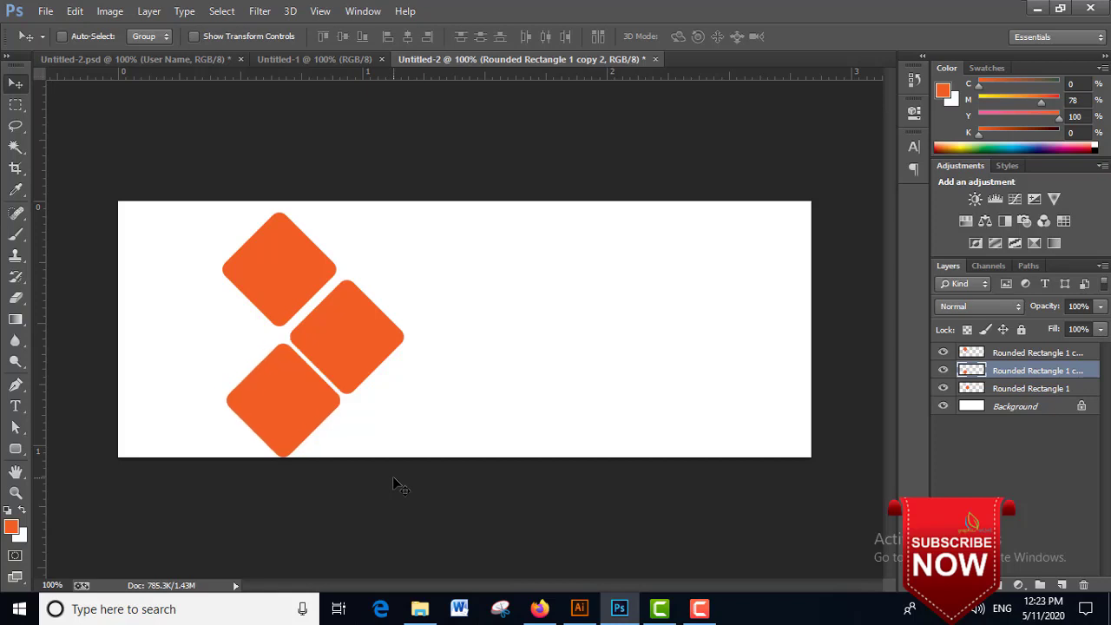
key(Down)
key(Down)
key(Down)
key(Down)
key(Down)
key(Left)
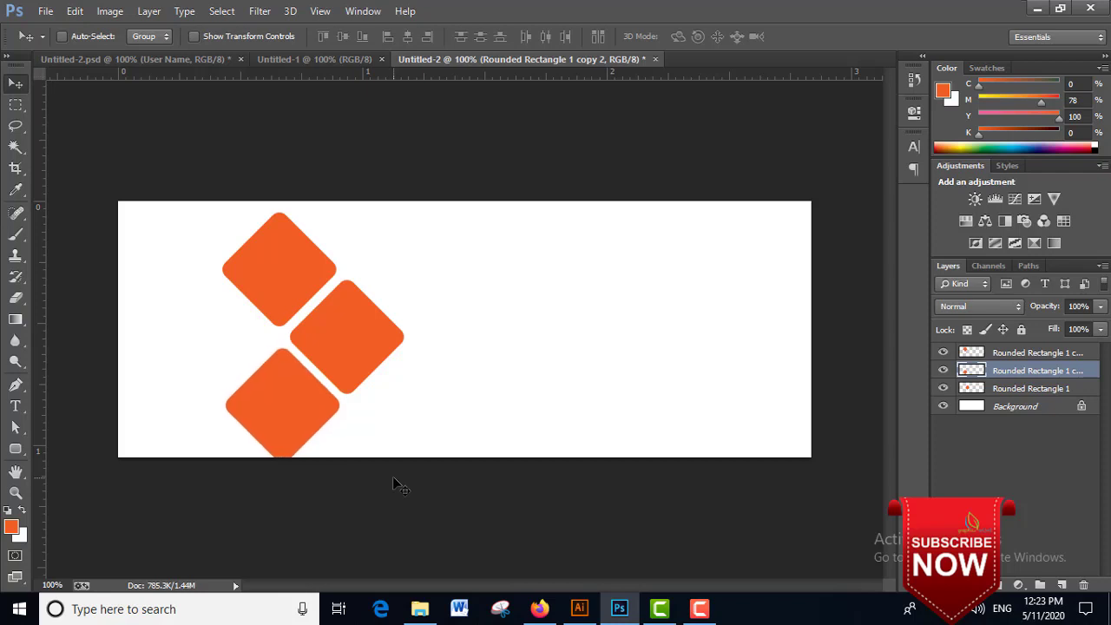
key(Left)
key(Down)
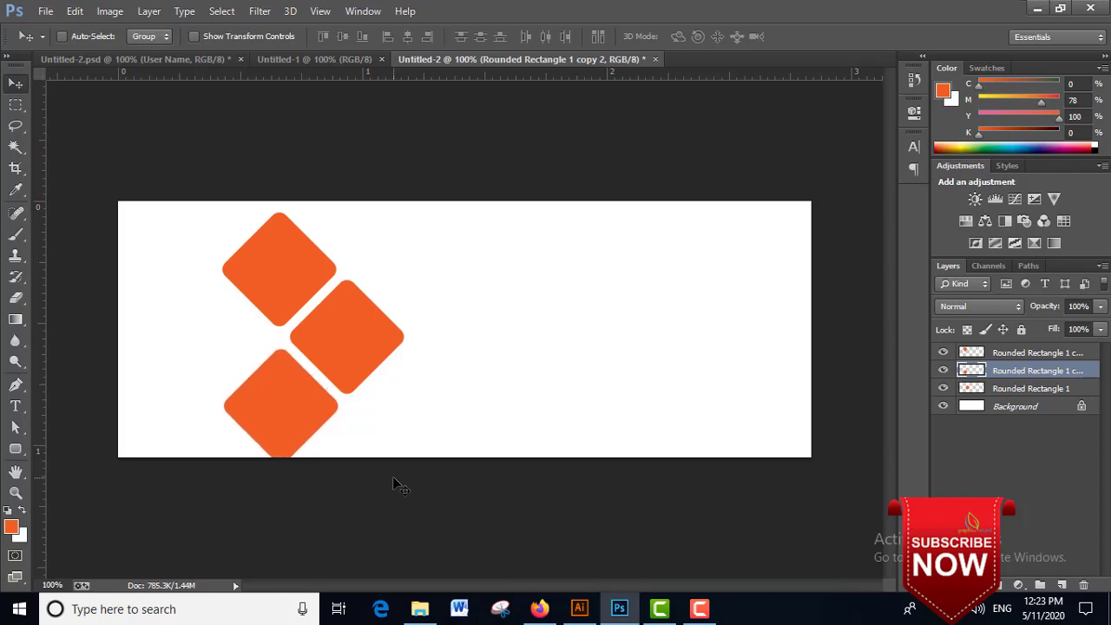
Select all three diamond layers and Alt-drag copies of them to the left.
click(1024, 356)
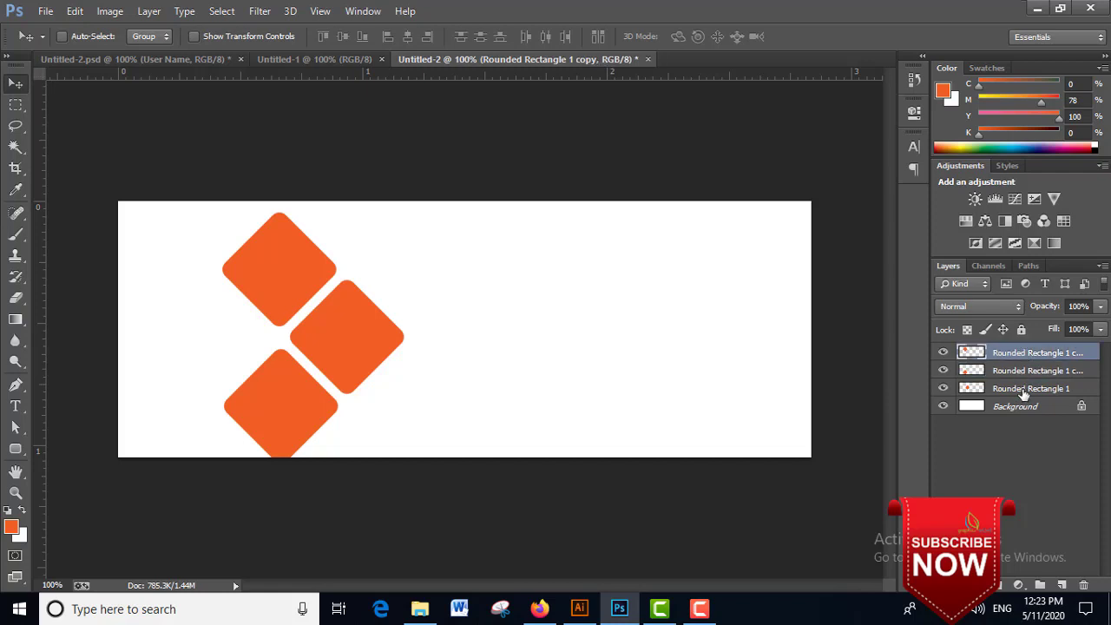
shift+click(1024, 393)
drag(392, 359, 243, 342)
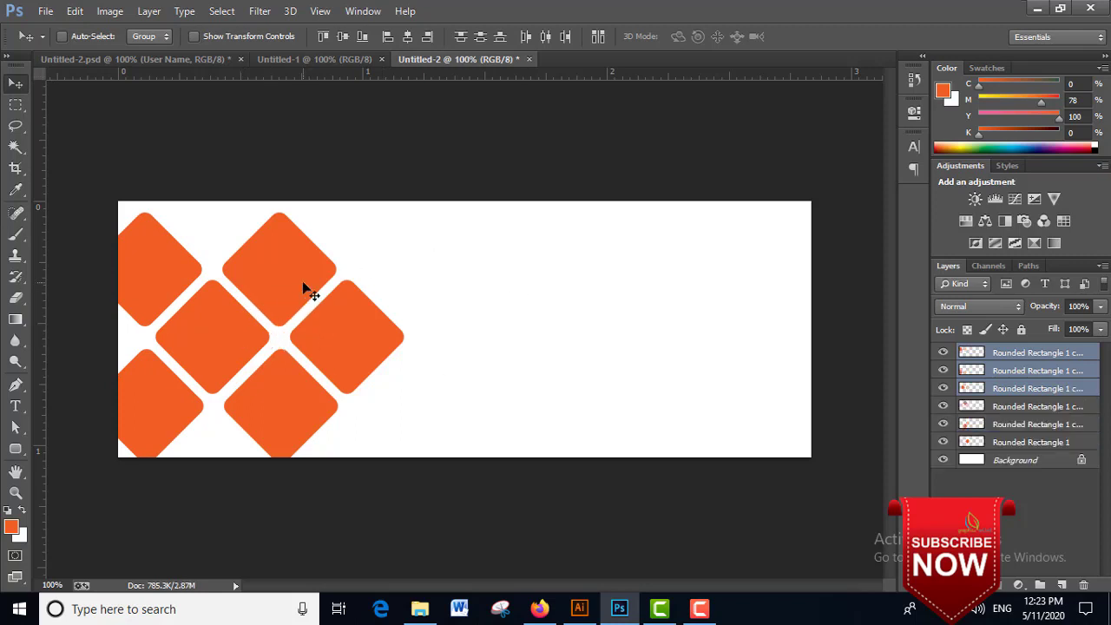
Alt-drag copies of the Rounded Rectangle 1 copy 3 diamond to the top and bottom edges.
right_click(217, 339)
click(243, 318)
right_click(222, 318)
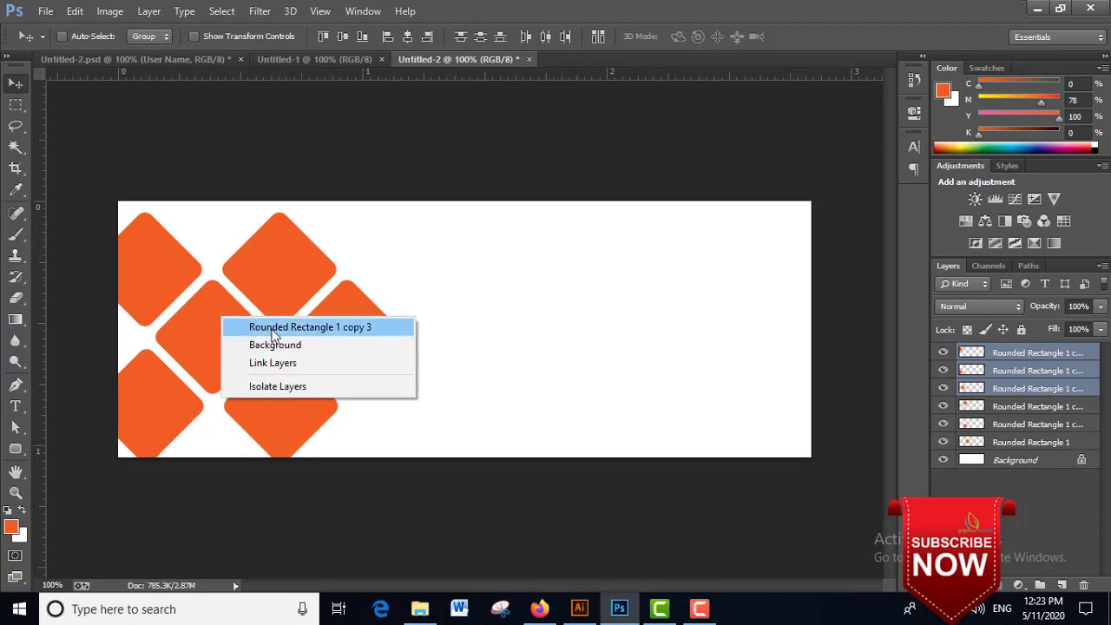
click(275, 327)
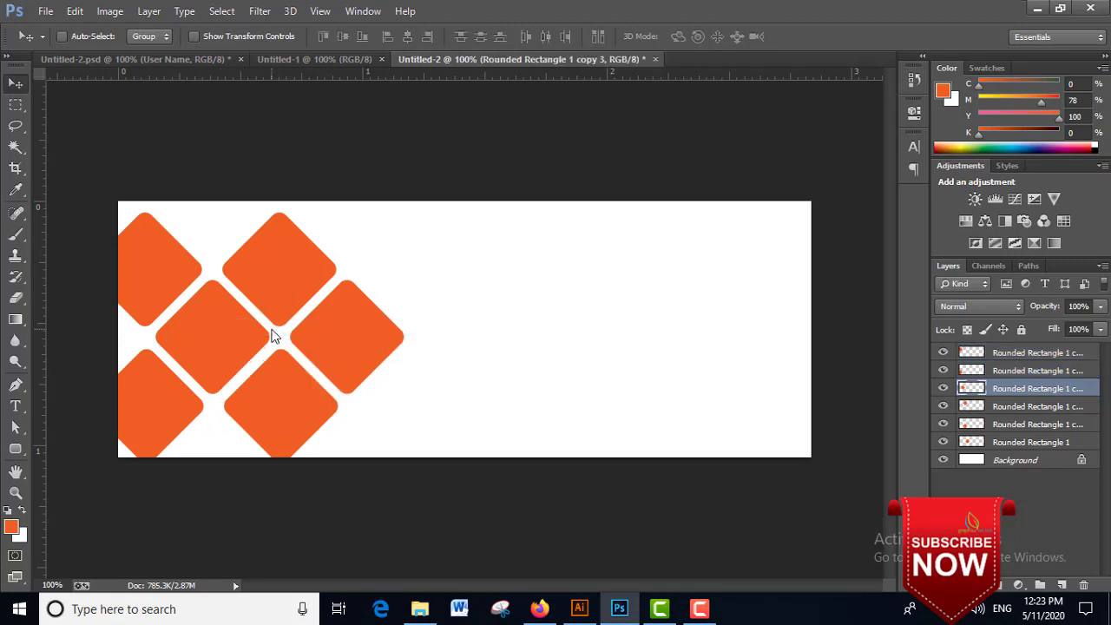
drag(249, 345, 232, 214)
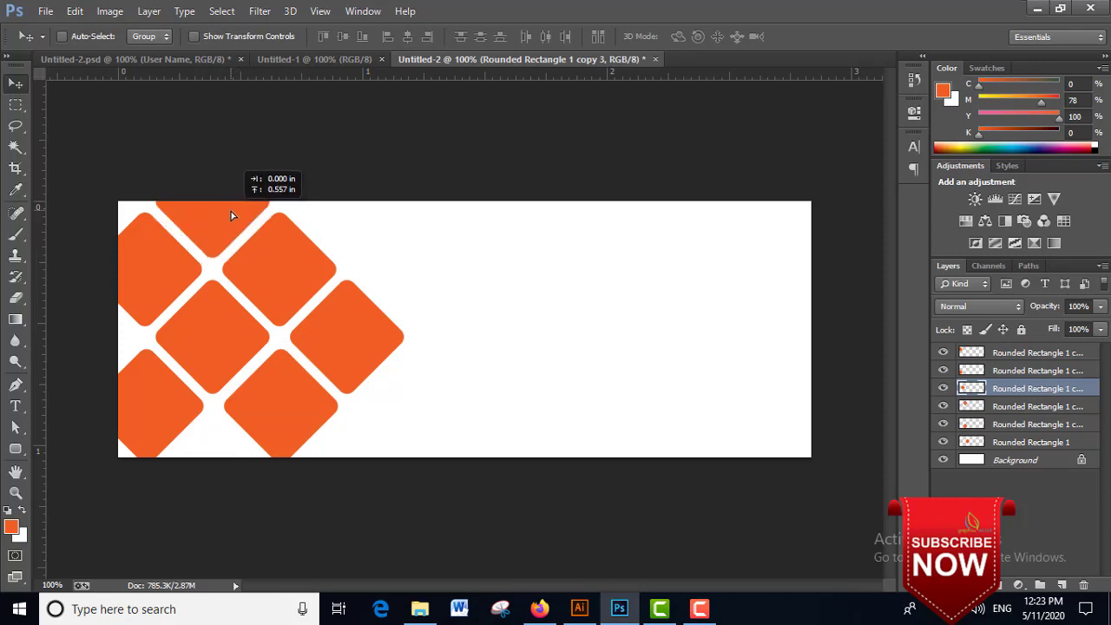
drag(232, 214, 232, 217)
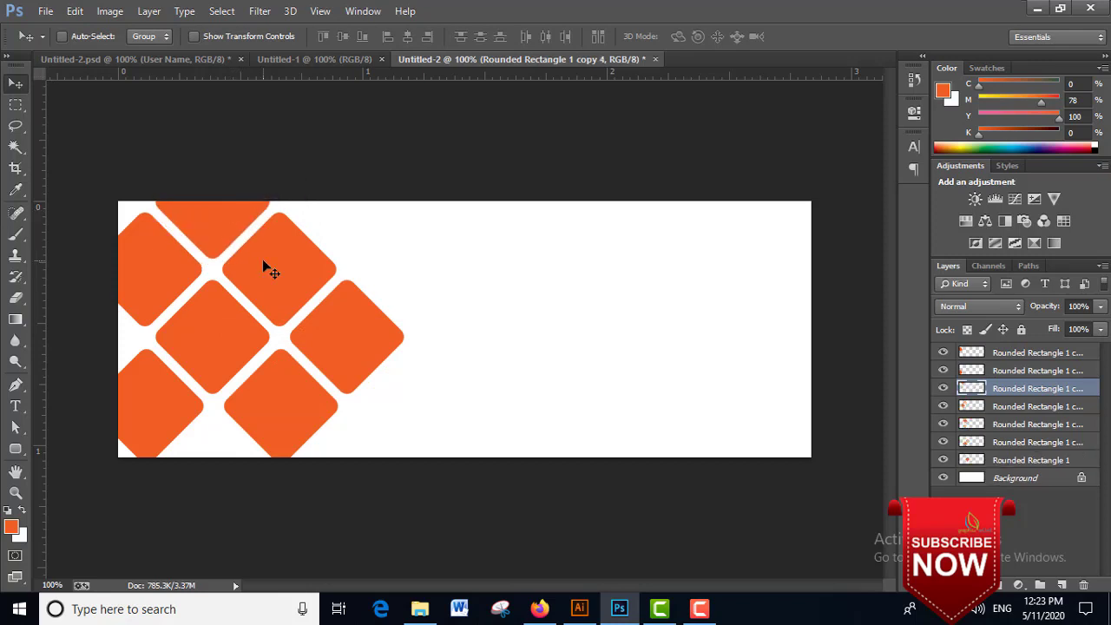
right_click(234, 320)
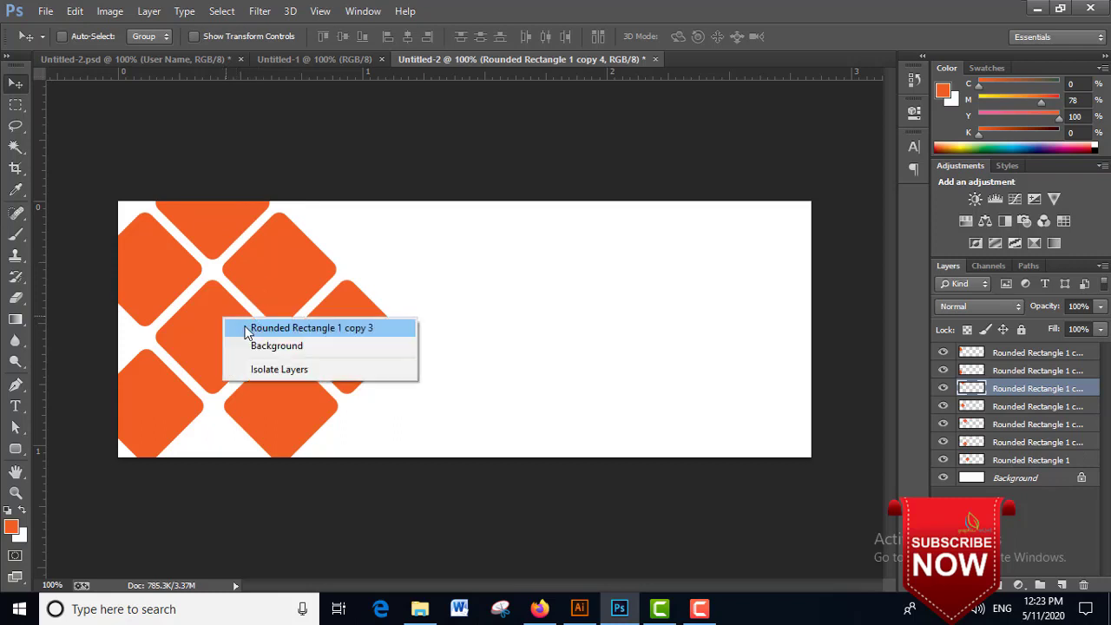
click(247, 327)
drag(234, 364, 220, 503)
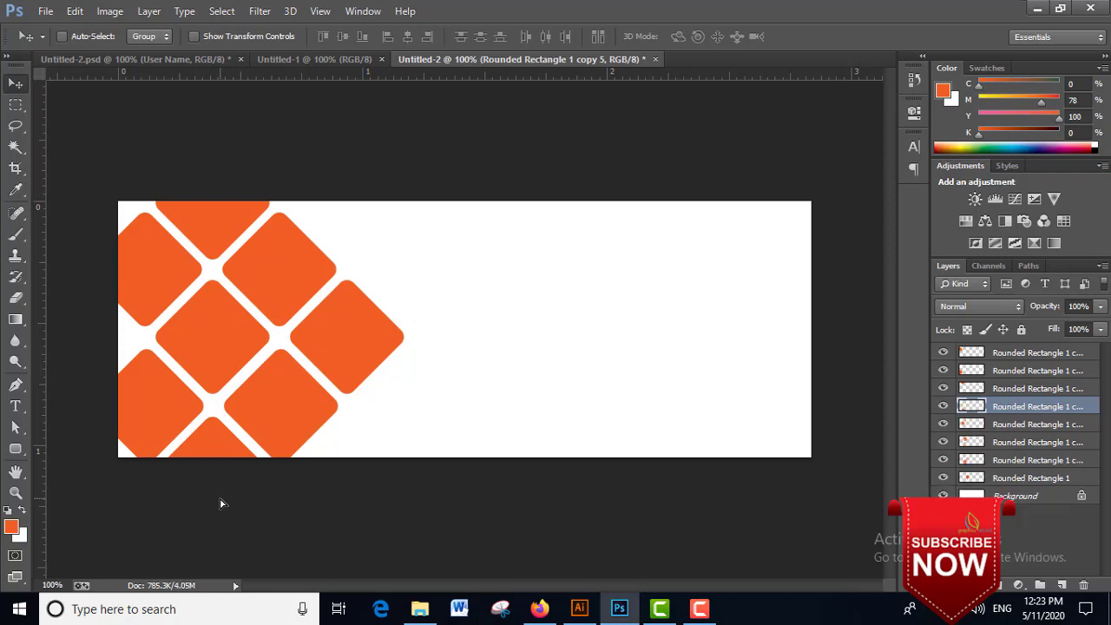
Duplicate another diamond layer and move the copy to the banner's left edge.
right_click(233, 338)
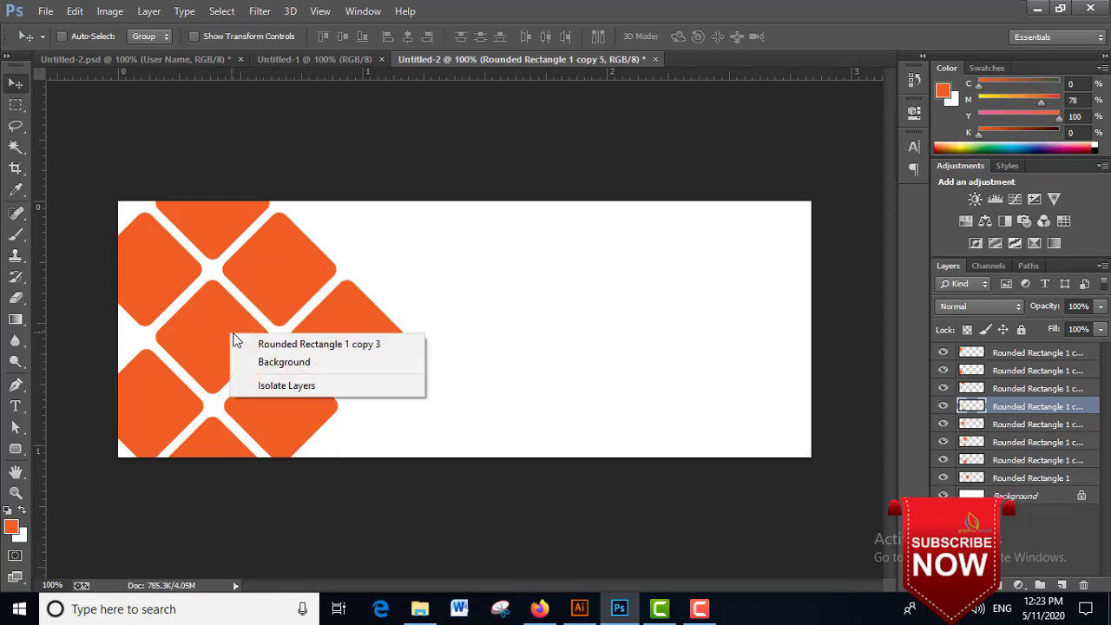
click(262, 343)
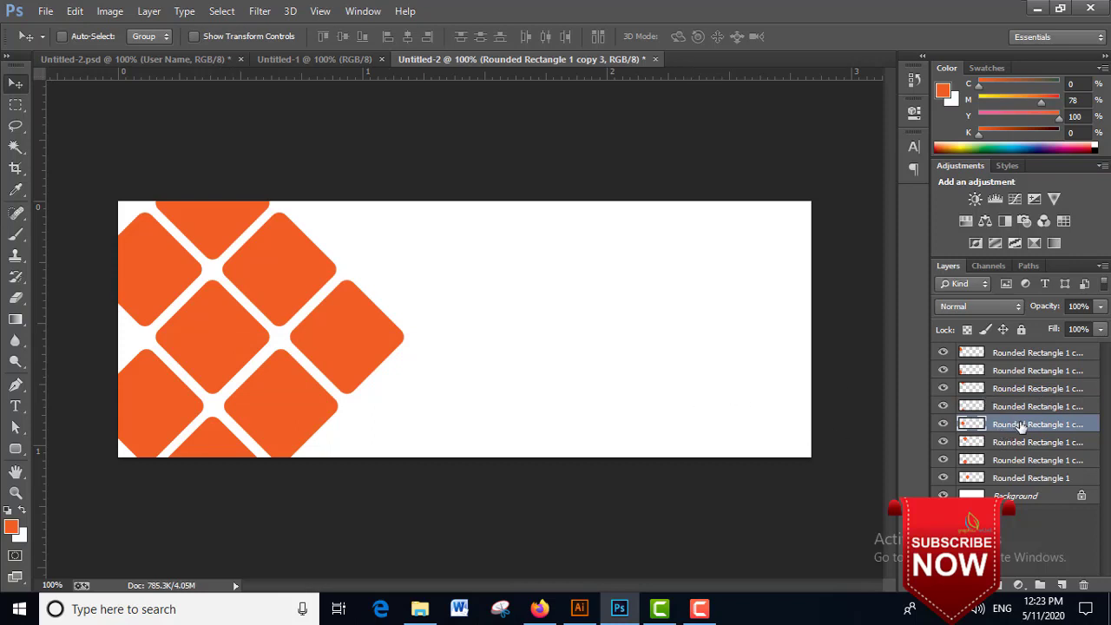
right_click(1022, 425)
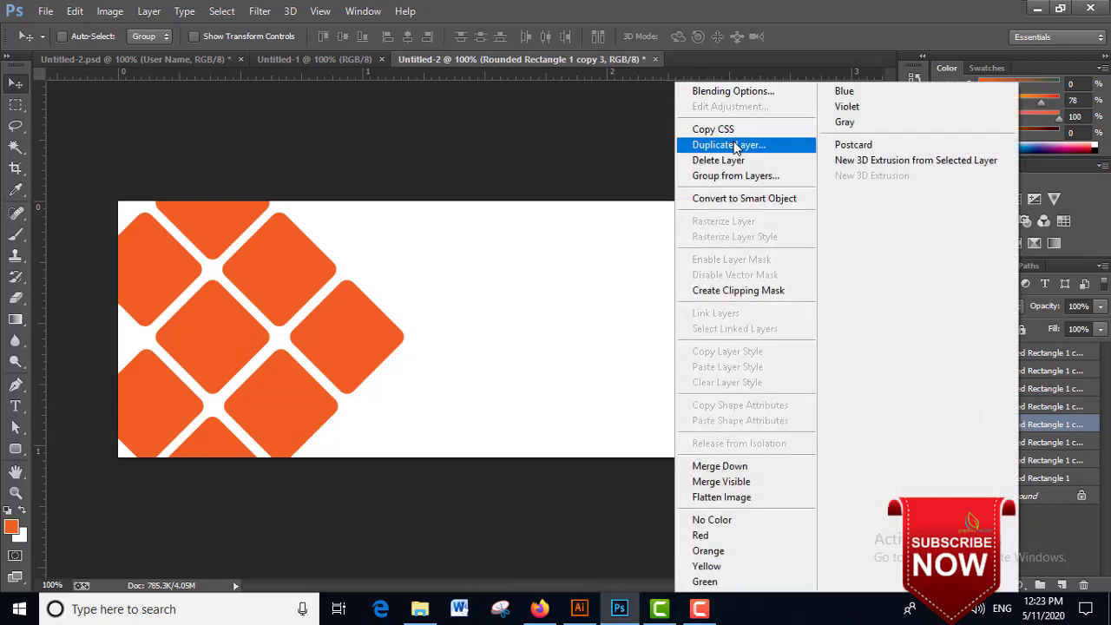
click(736, 152)
click(695, 181)
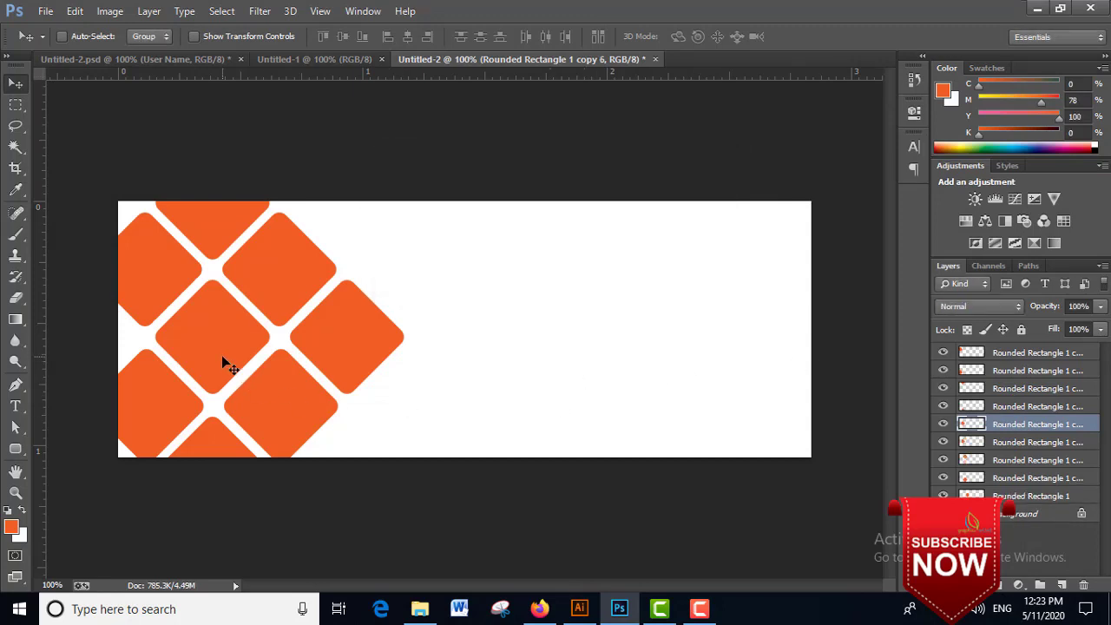
drag(221, 362, 94, 362)
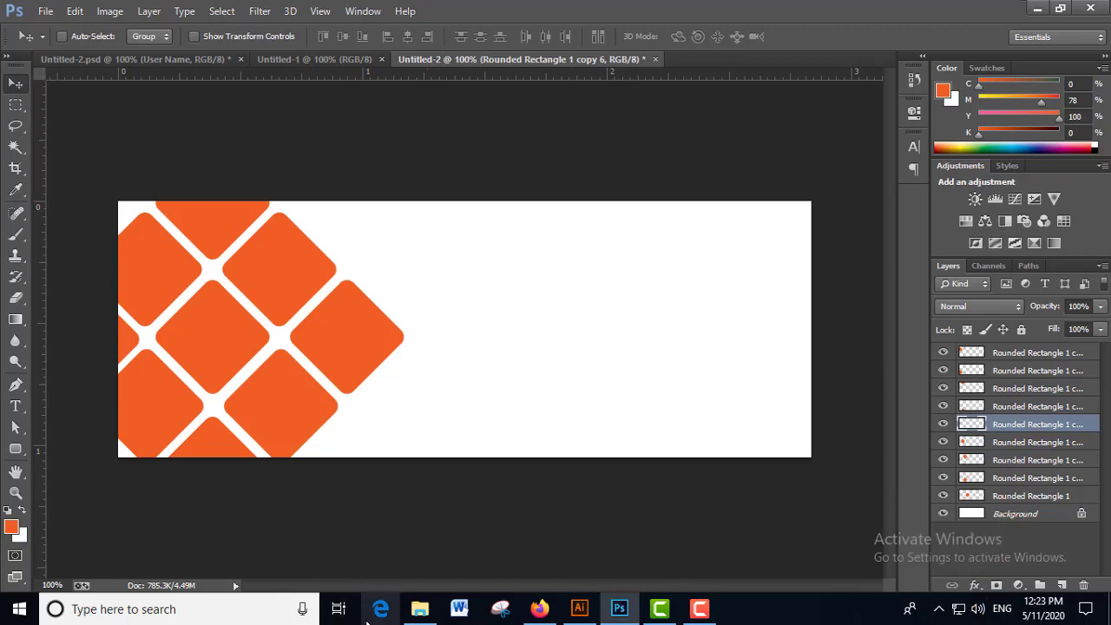
Place the iStock-610259354 camera photo on the banner and move its layer above the orange shapes.
click(420, 608)
drag(165, 106, 624, 615)
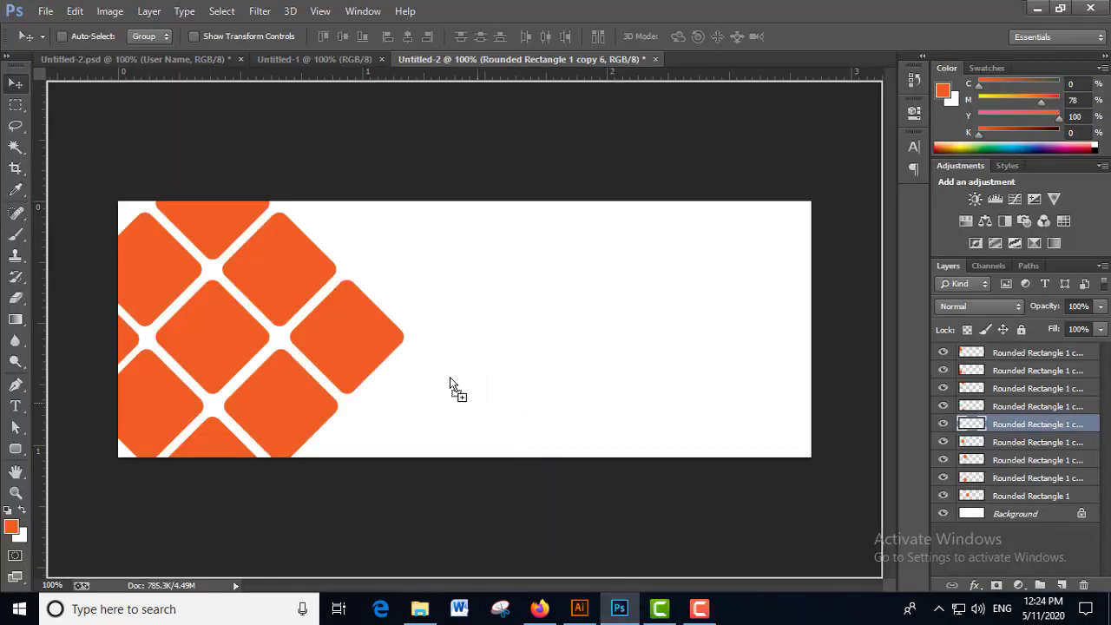
drag(624, 615, 439, 348)
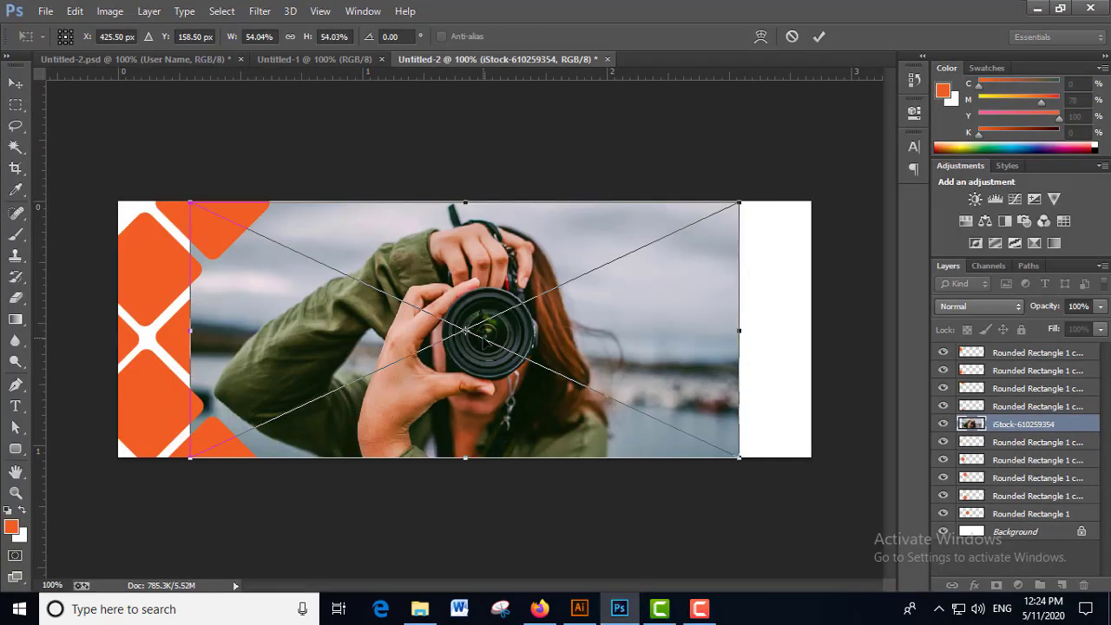
key(Return)
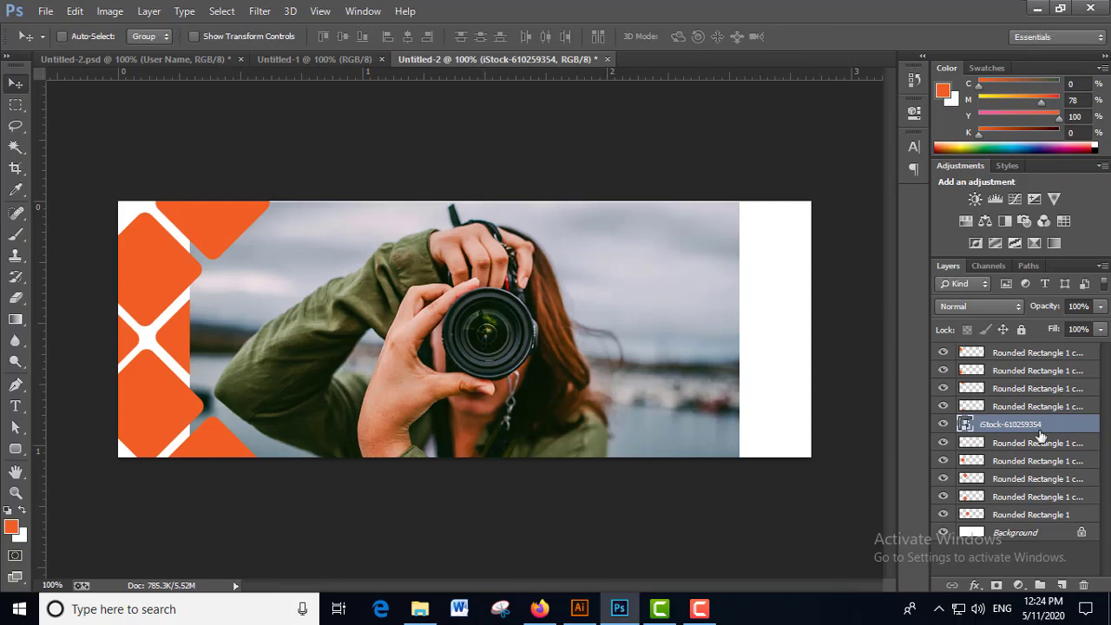
mouse_move(1040, 434)
mouse_down()
mouse_move(1027, 360)
mouse_move(1004, 362)
mouse_up()
Rasterize the photo and merge the nine diamond layers into Rounded Rectangle 1 copy 3.
right_click(998, 368)
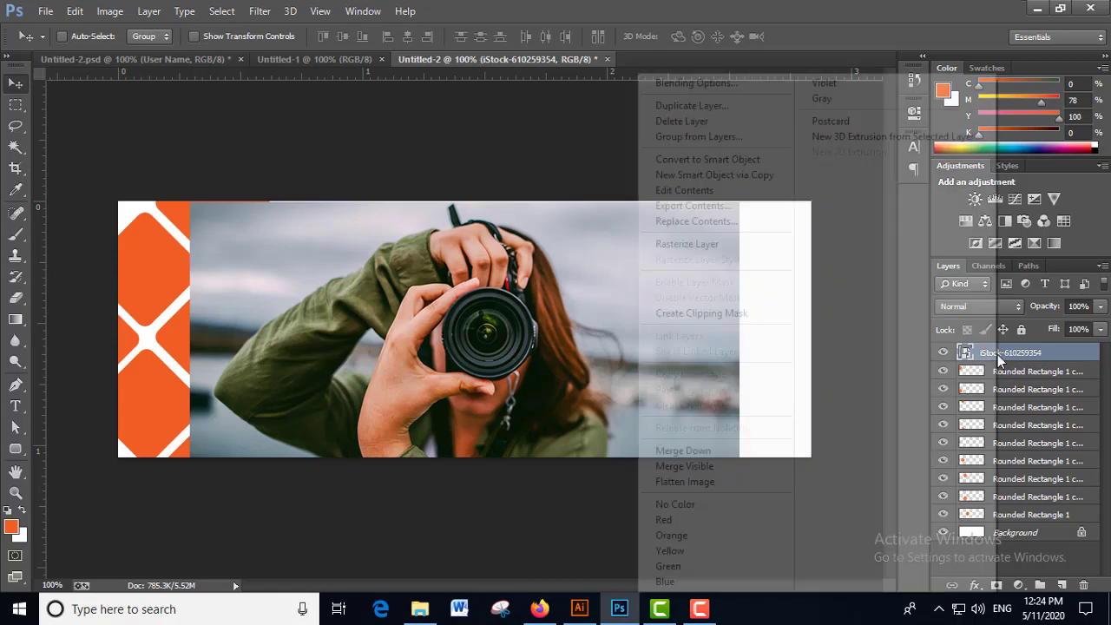
click(712, 246)
click(1009, 369)
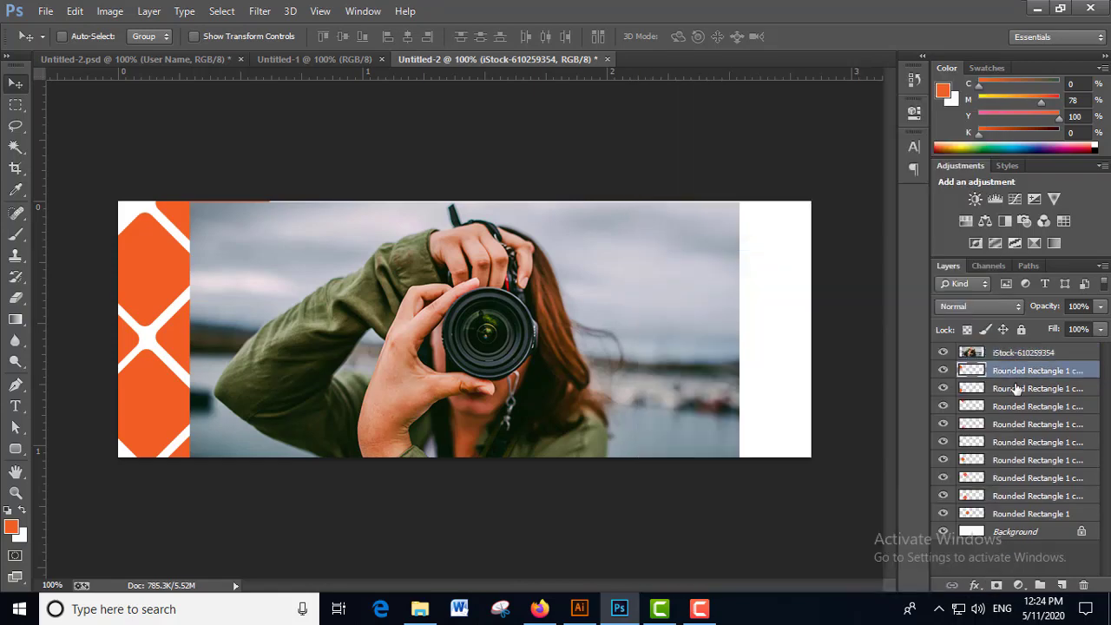
shift+click(1022, 514)
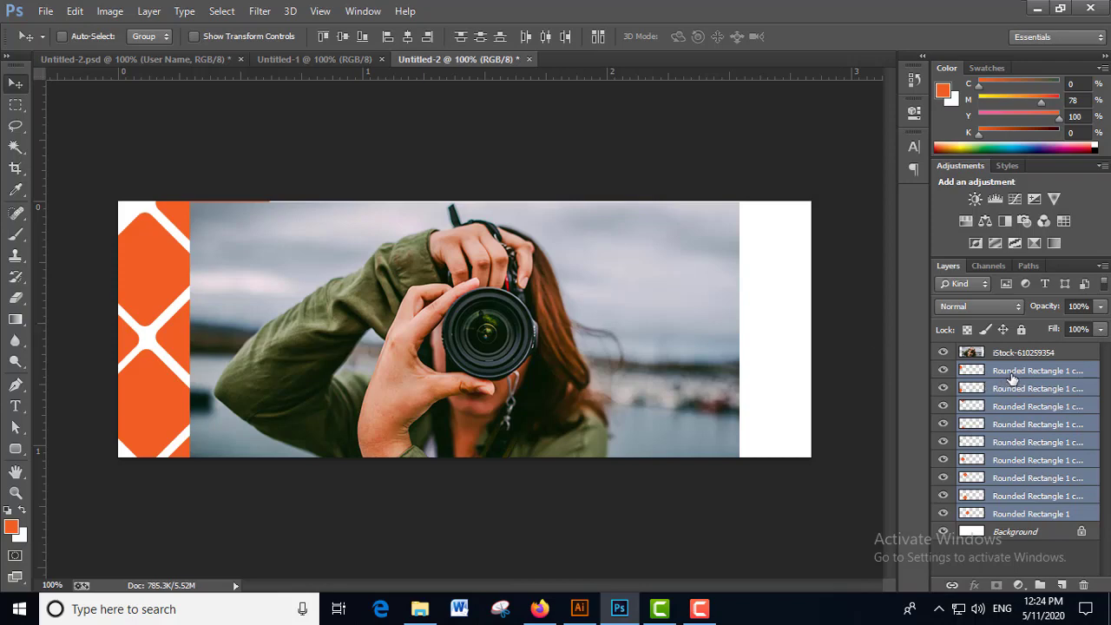
right_click(1012, 379)
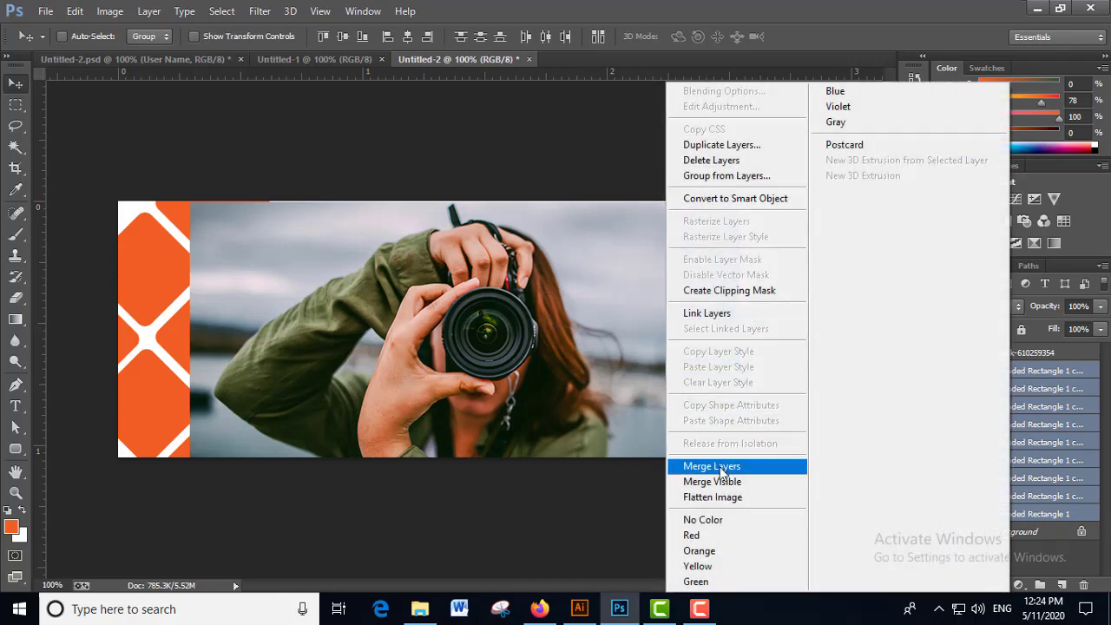
click(721, 471)
drag(468, 369, 362, 363)
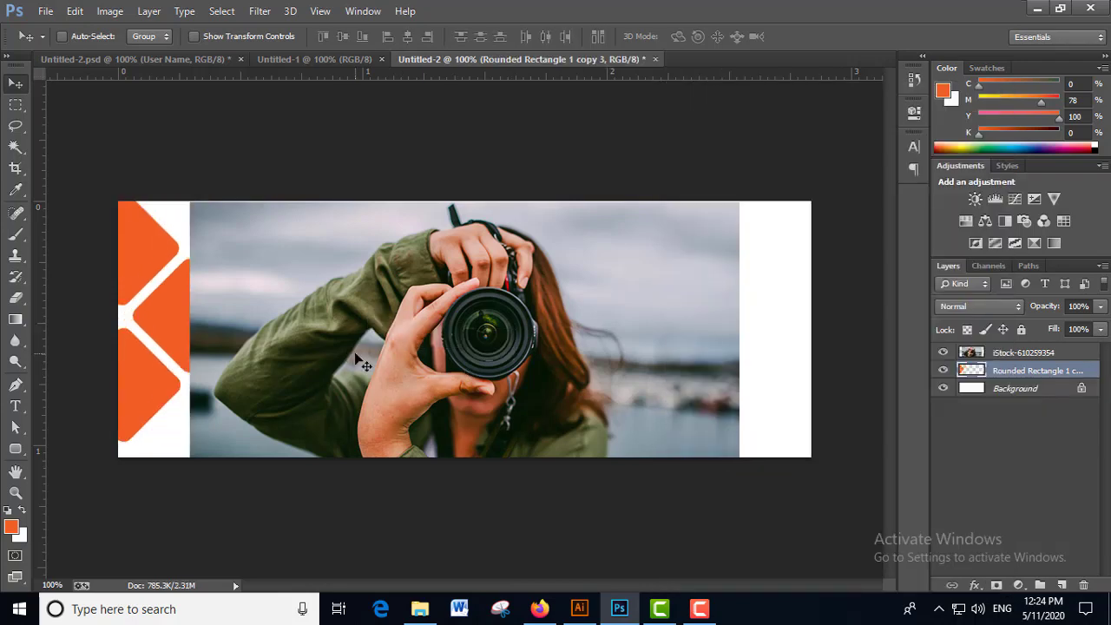
Clip the camera photo to the diamond pattern layer and shift it into position.
click(1008, 355)
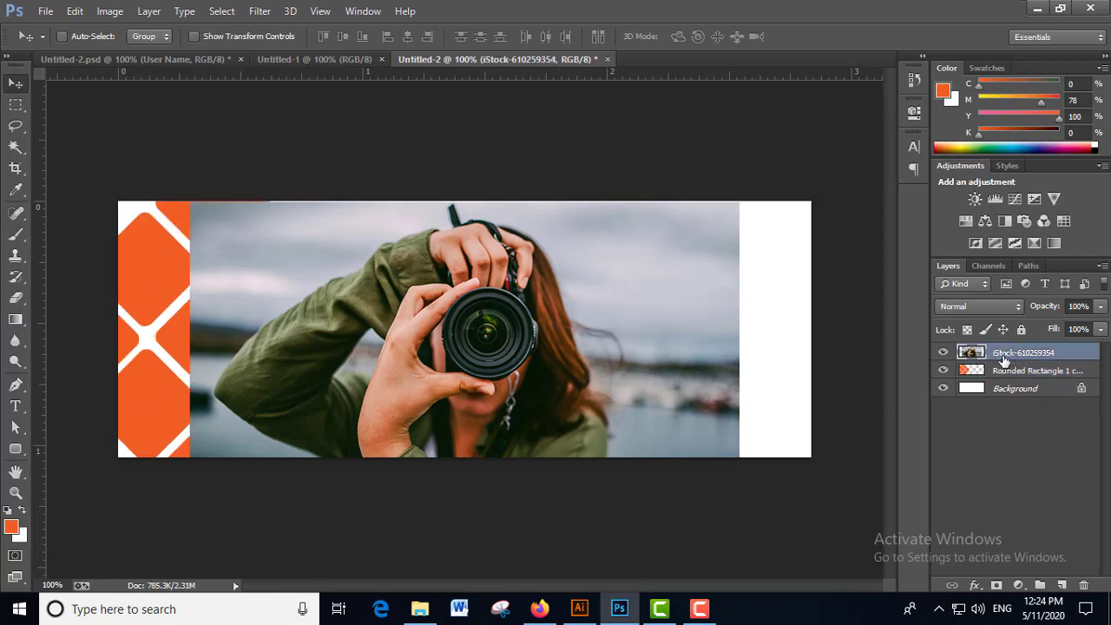
drag(501, 339, 324, 348)
right_click(1027, 356)
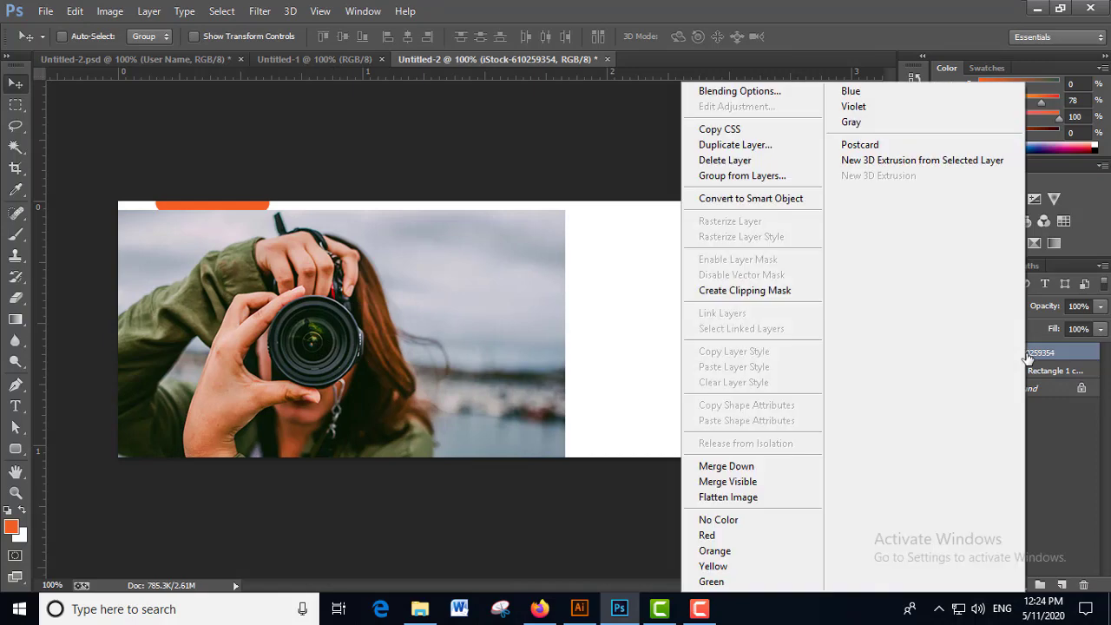
click(734, 292)
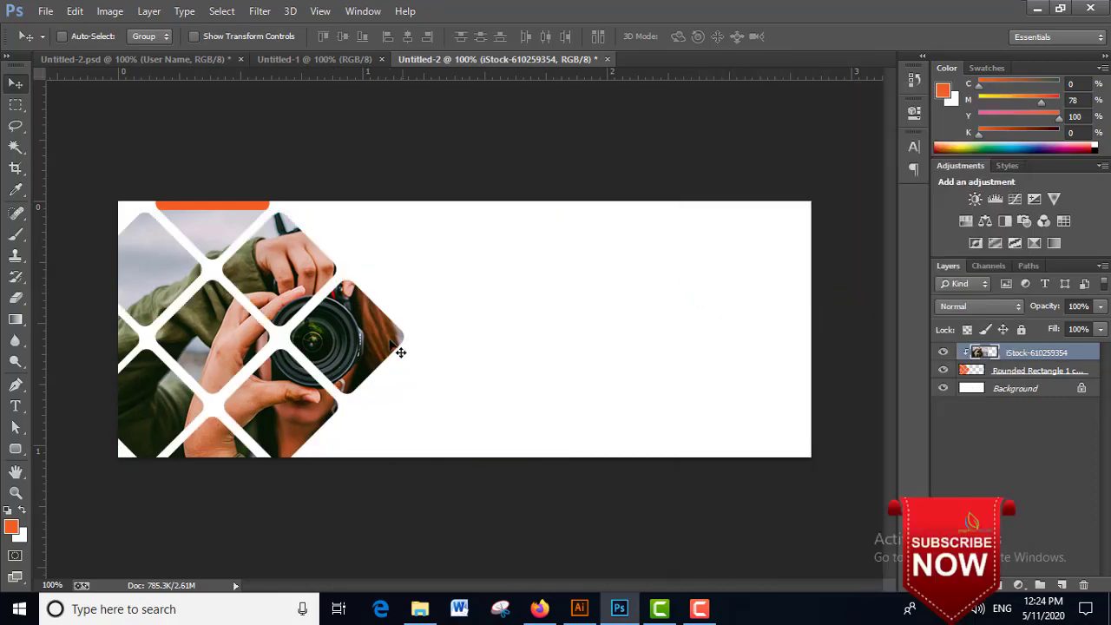
mouse_move(347, 356)
mouse_down()
mouse_move(372, 356)
mouse_move(235, 356)
mouse_up()
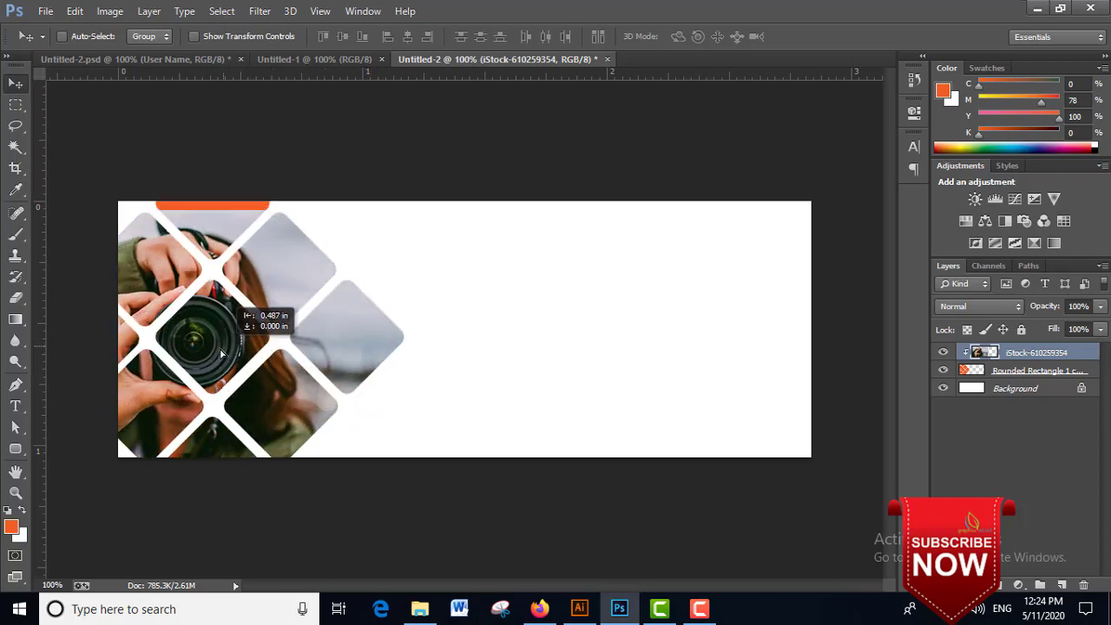
drag(221, 354, 226, 354)
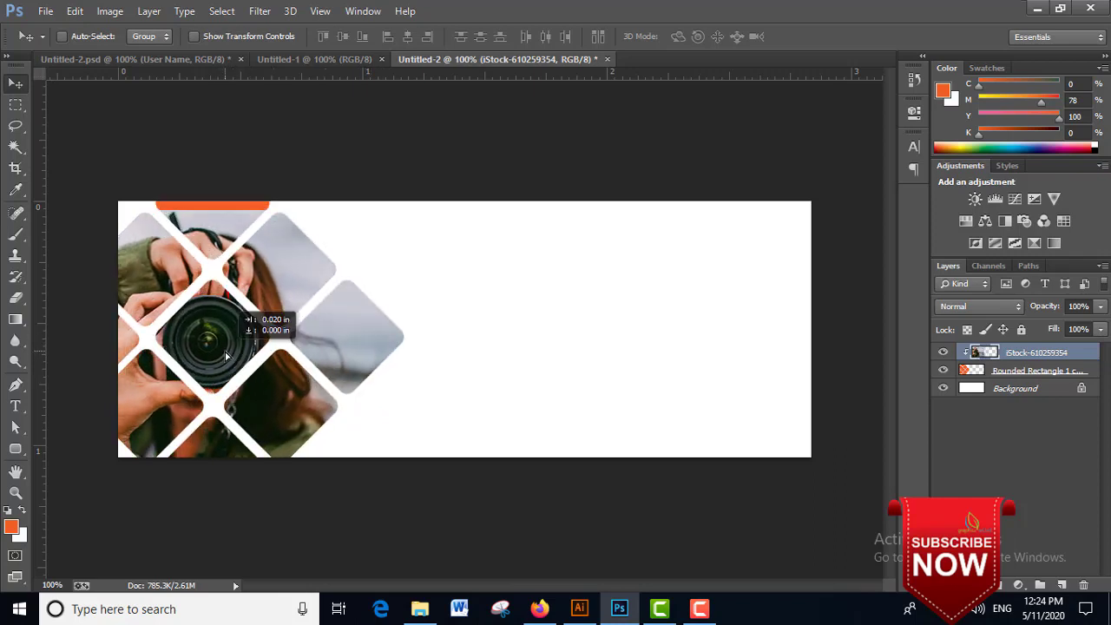
Enlarge the clipped photo slightly and raise it so the lens fits inside the diamonds.
key(ctrl+t)
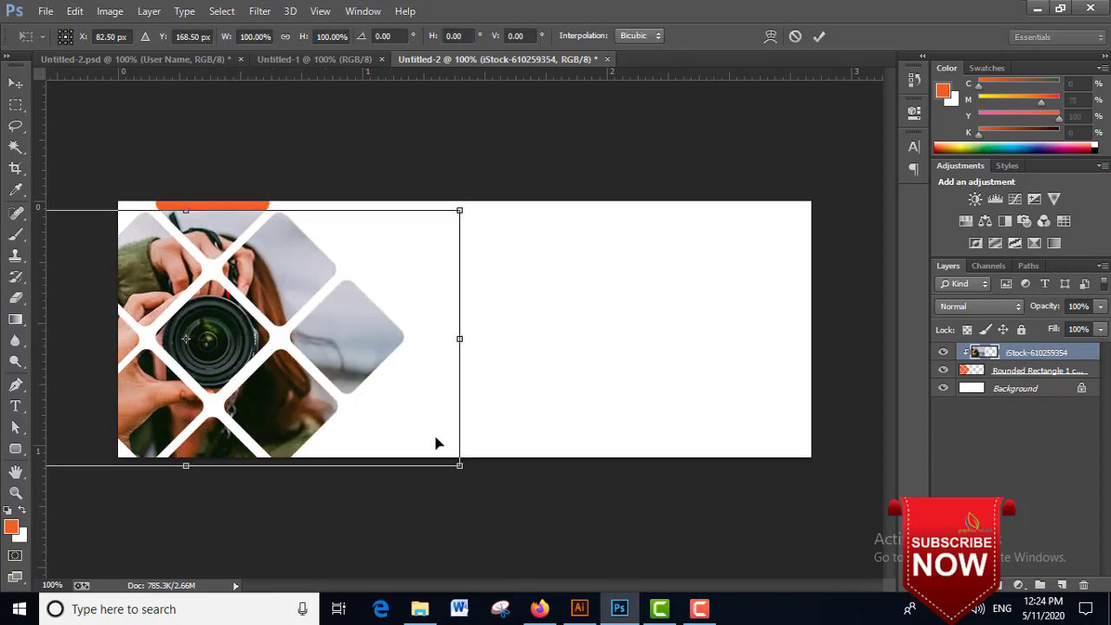
drag(459, 465, 469, 466)
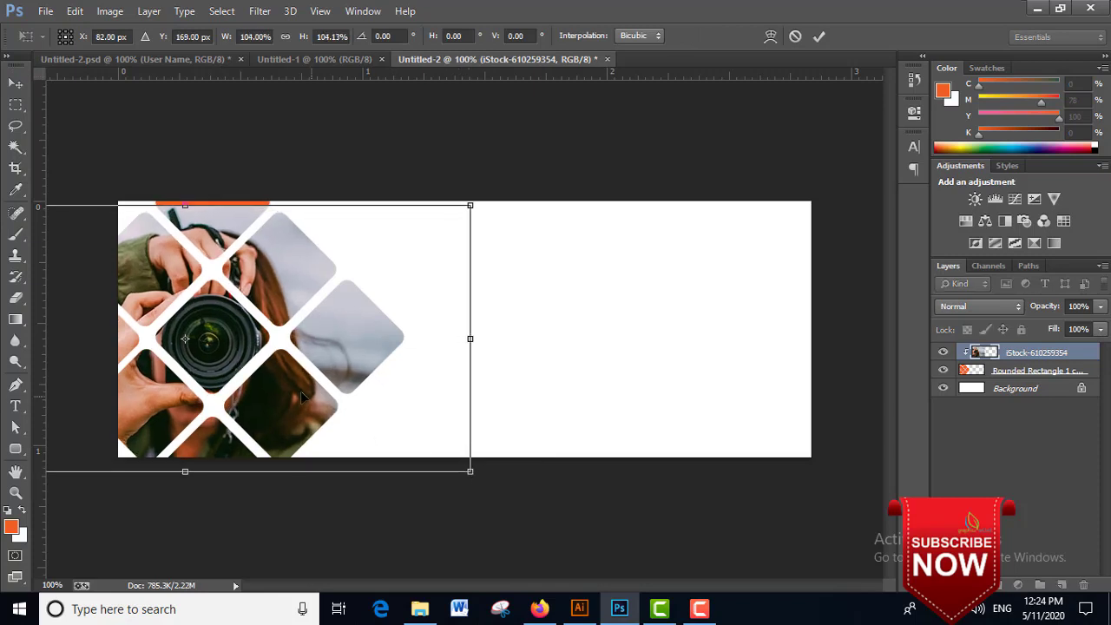
drag(302, 398, 302, 389)
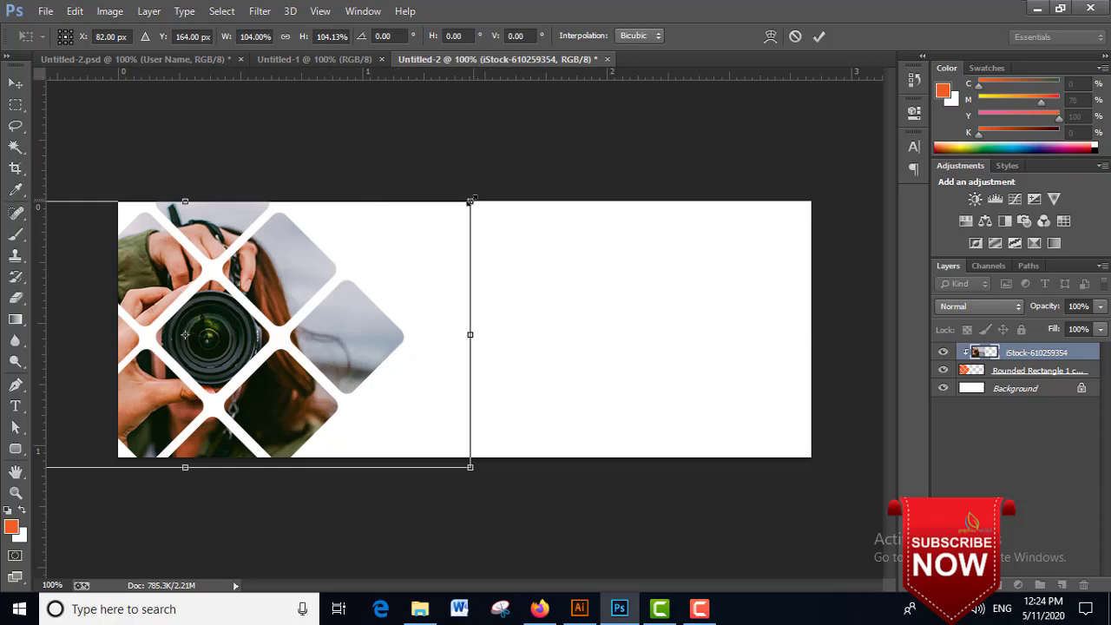
drag(470, 200, 464, 203)
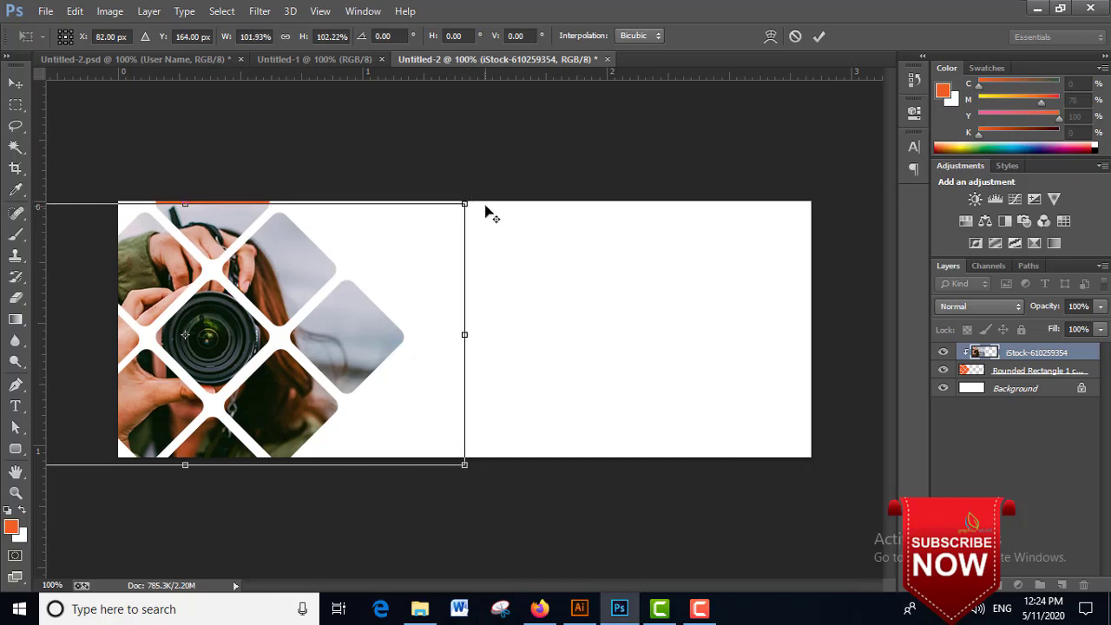
key(Return)
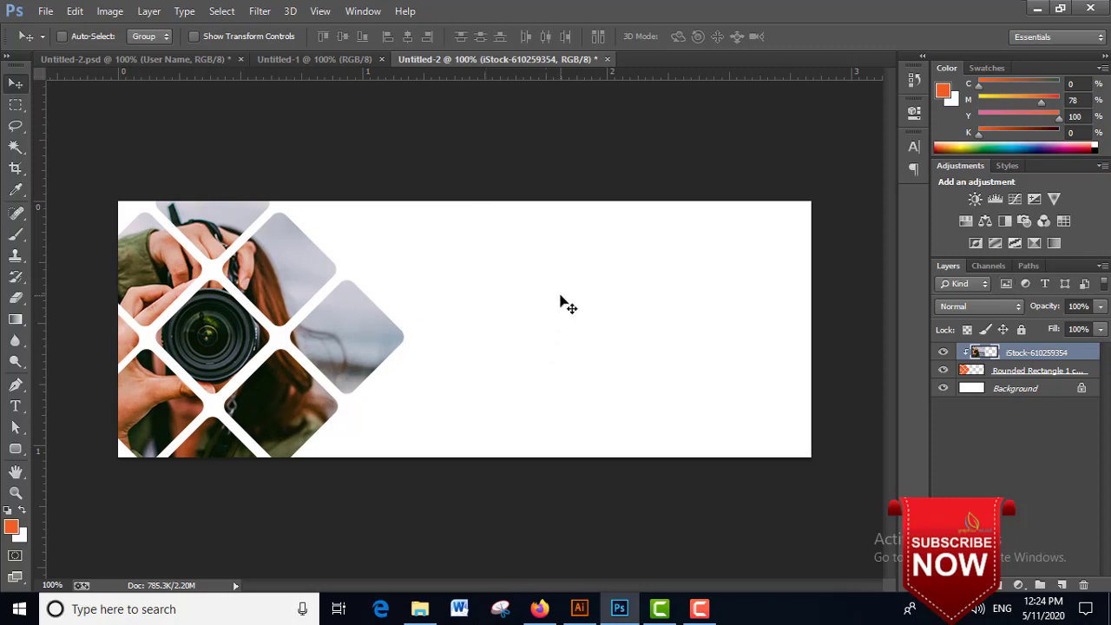
Bring the User Name text group from Untitled-2.psd into the banner, placed right of the diamonds.
click(201, 58)
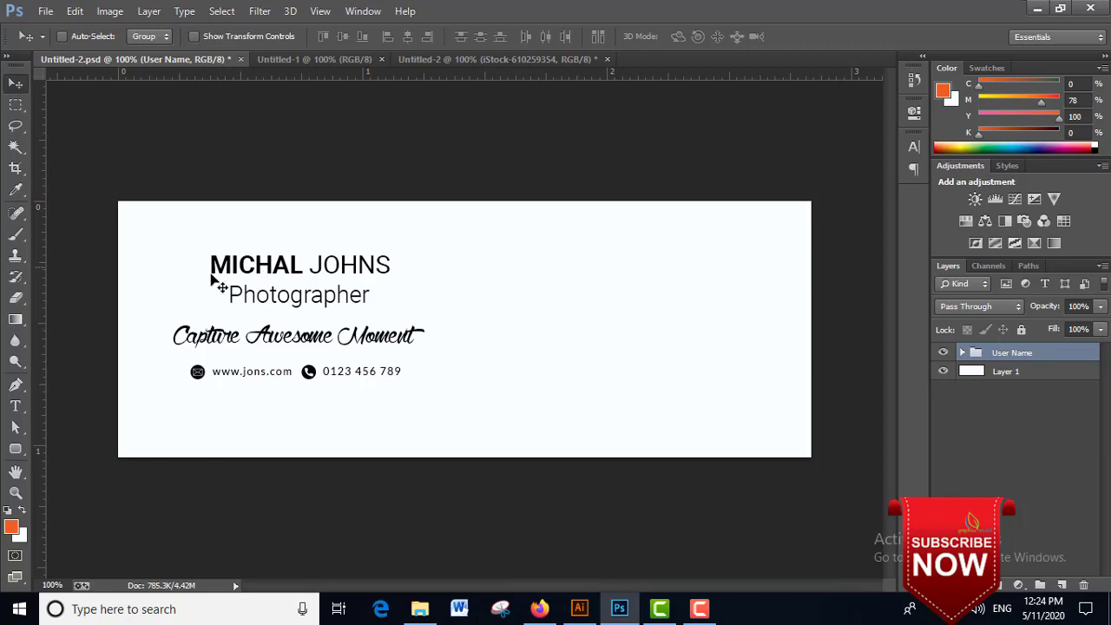
mouse_move(224, 260)
mouse_down()
mouse_move(420, 106)
mouse_move(436, 70)
mouse_move(565, 330)
mouse_move(576, 296)
mouse_up()
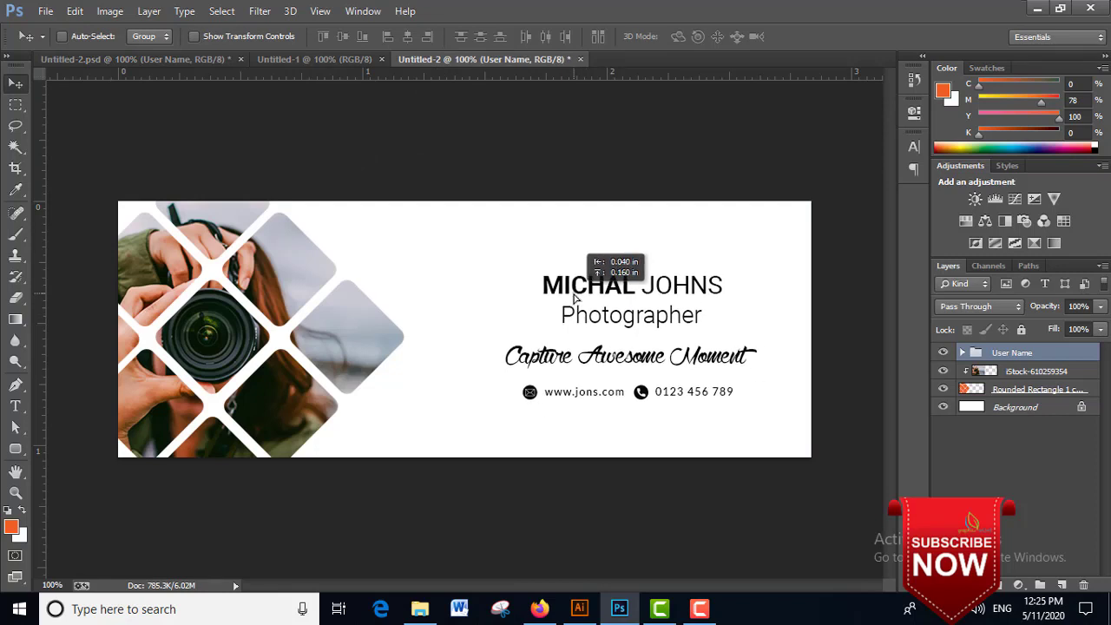
drag(575, 296, 576, 300)
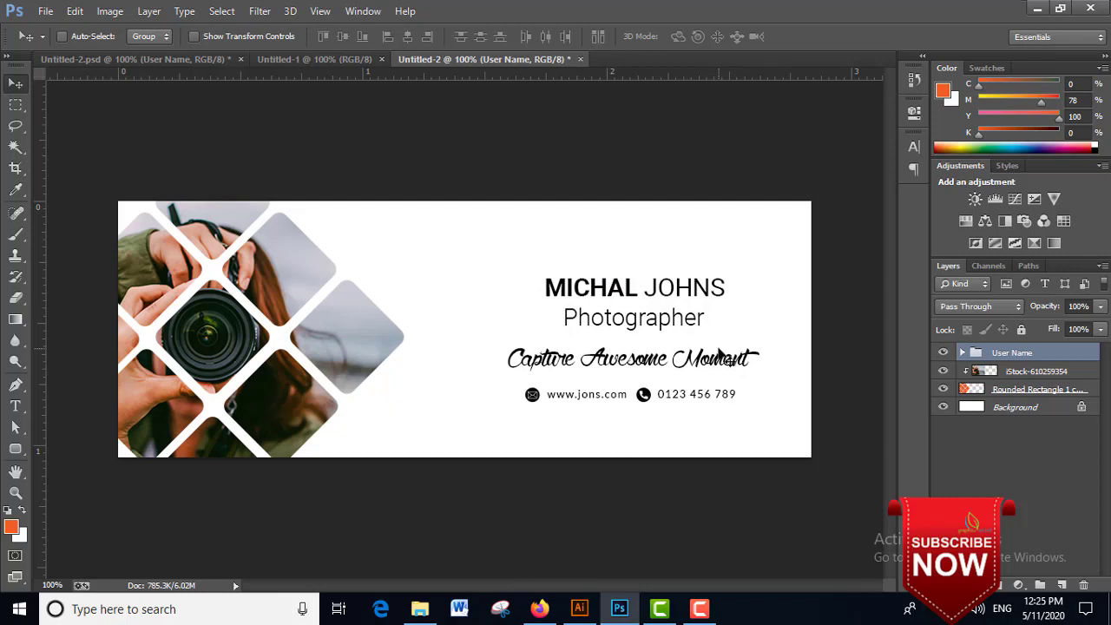
Test shifting the photo pattern right, undo it, then fine-tune the text block's position.
click(1013, 373)
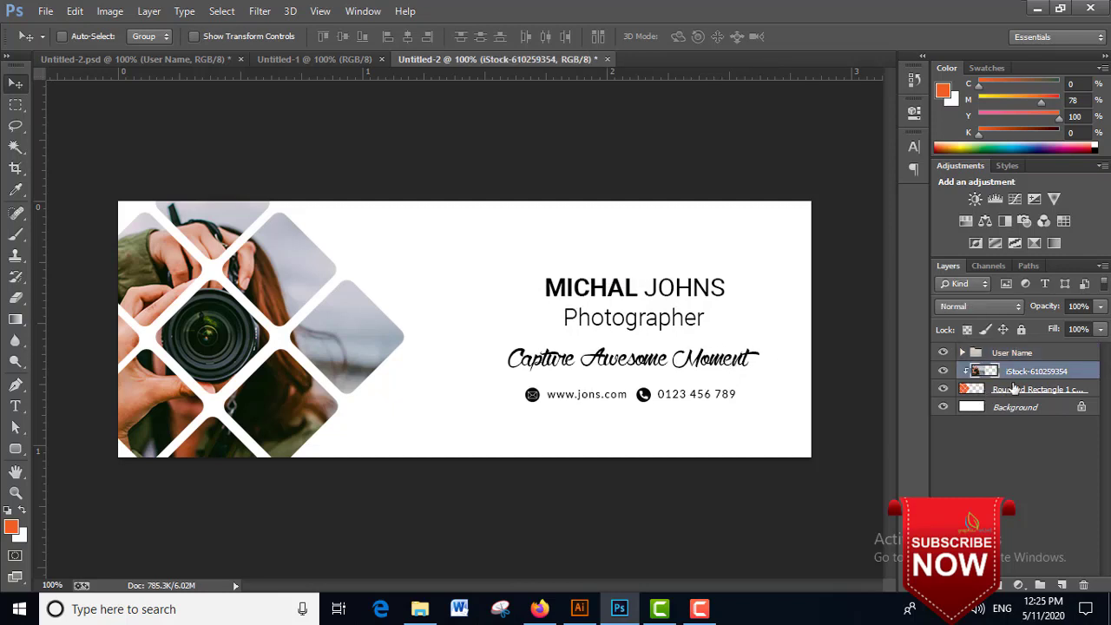
drag(352, 352, 383, 351)
key(ctrl+z)
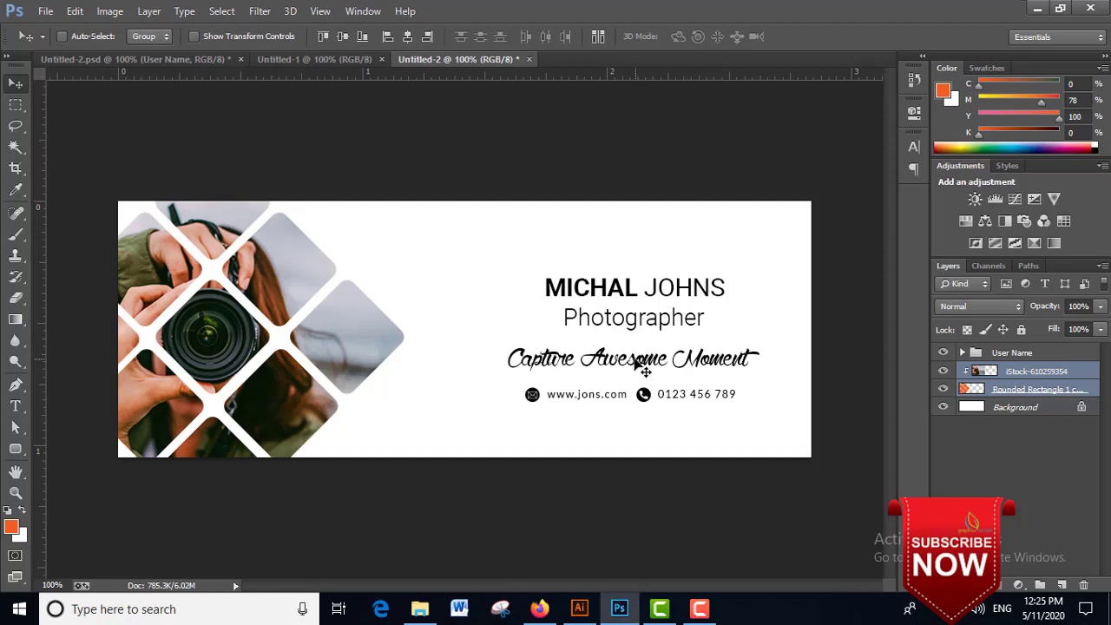
ctrl+click(748, 379)
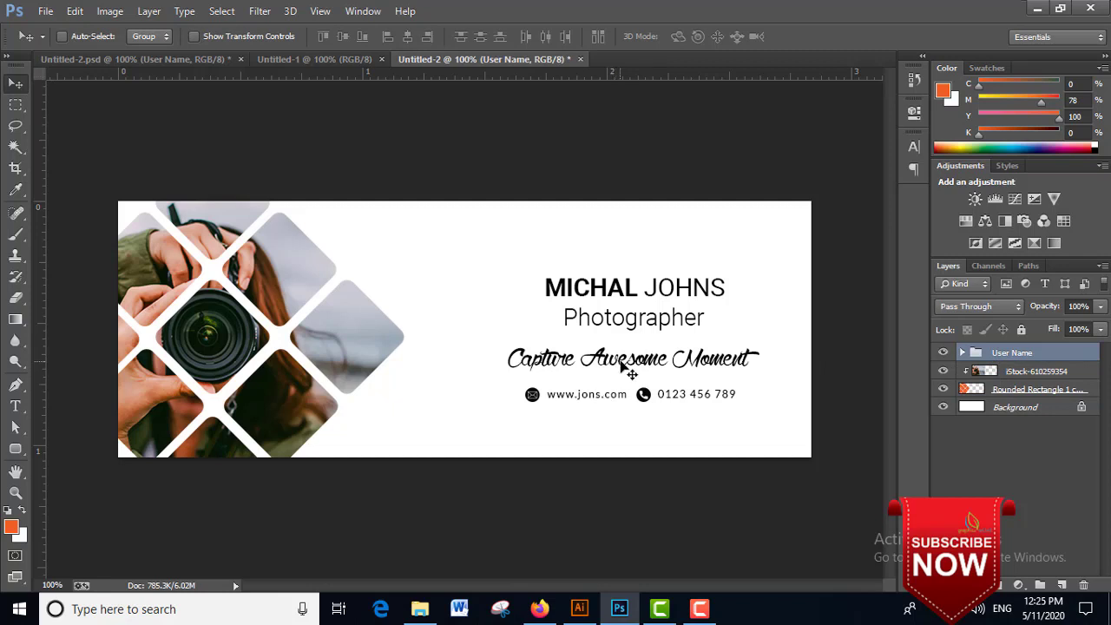
drag(621, 363, 618, 367)
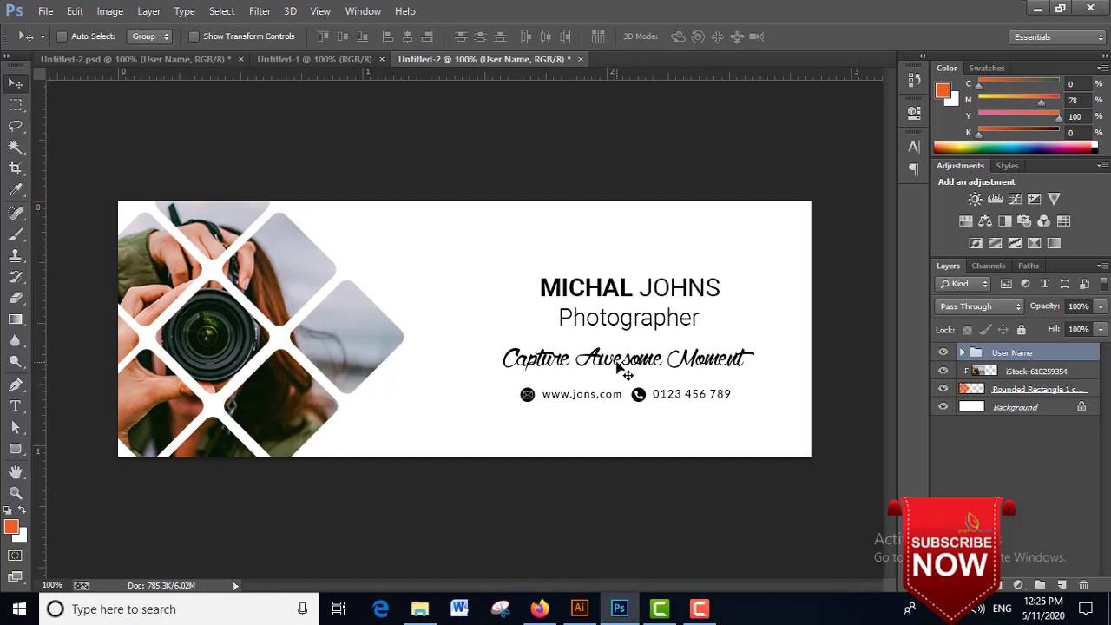